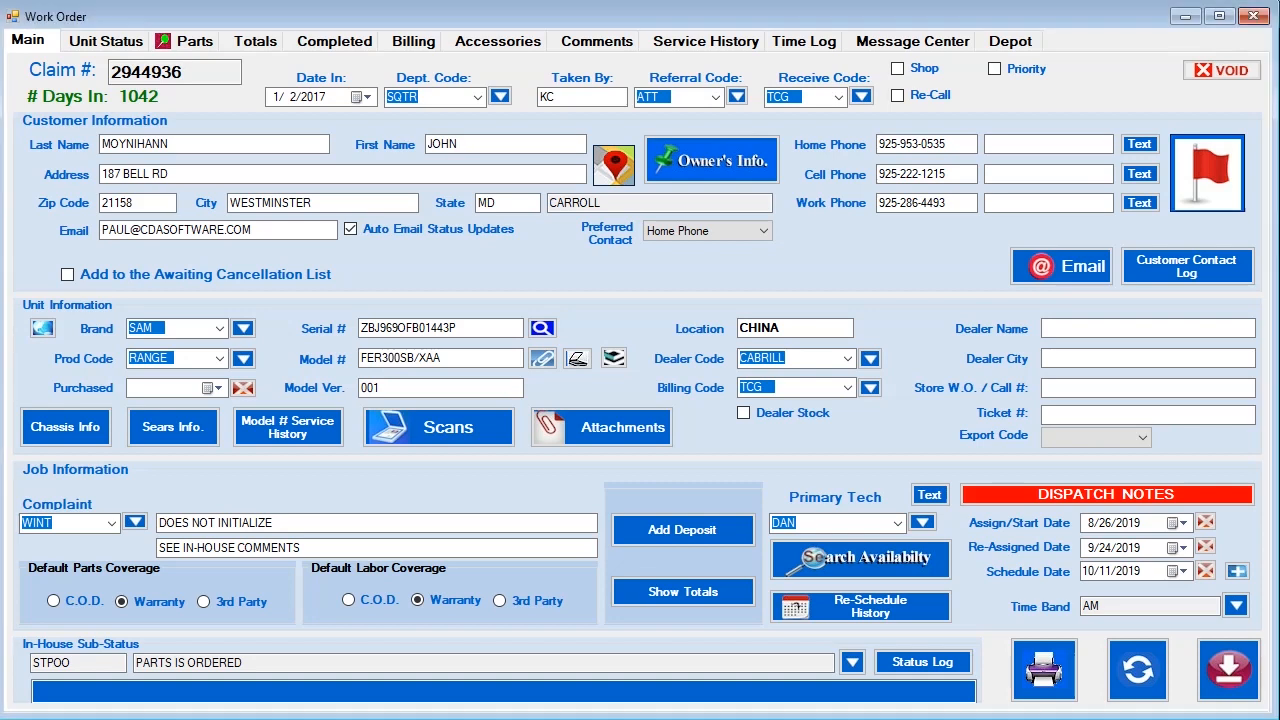
Open the labor setup list of labor descriptions, codes and amounts
click(664, 1)
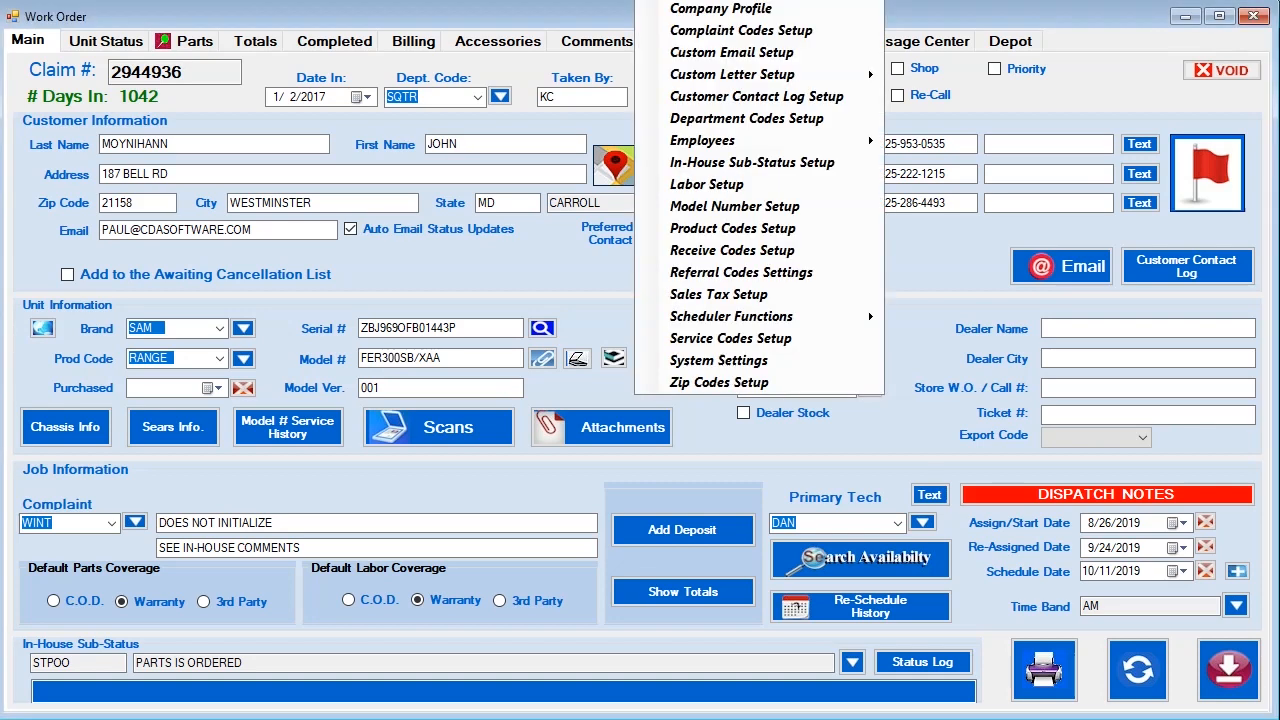
click(706, 186)
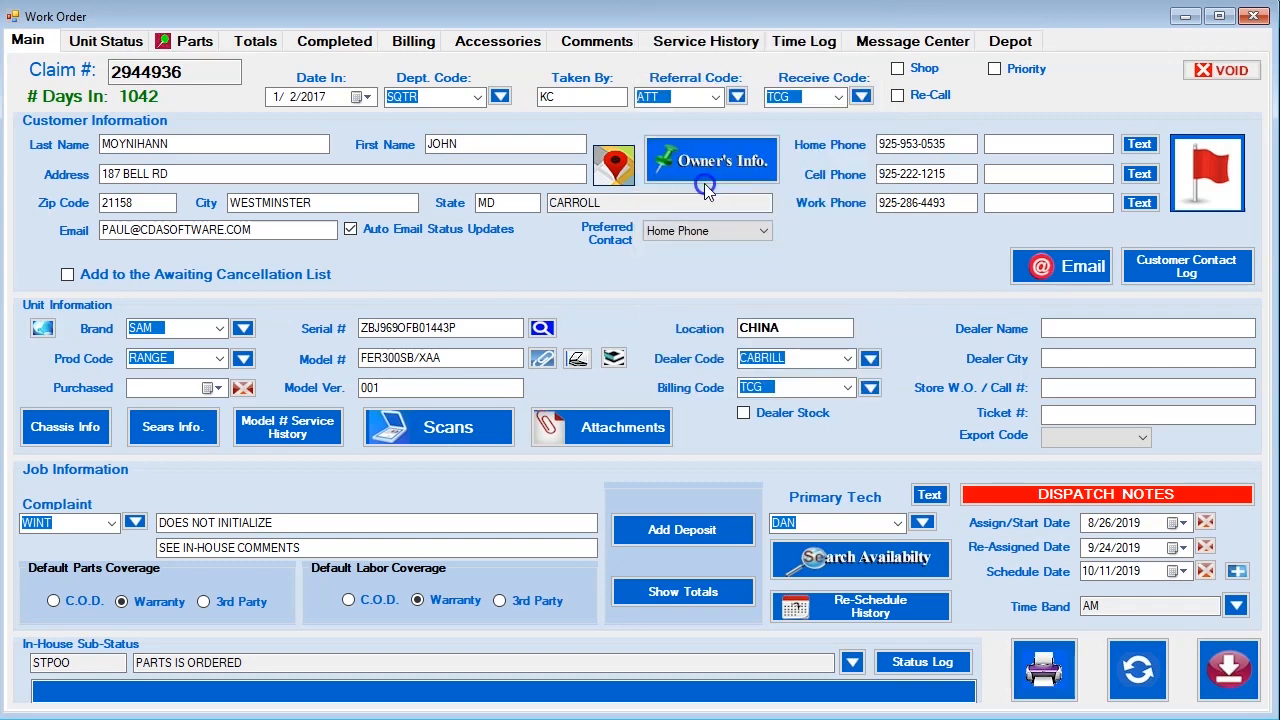
drag(495, 47, 214, 22)
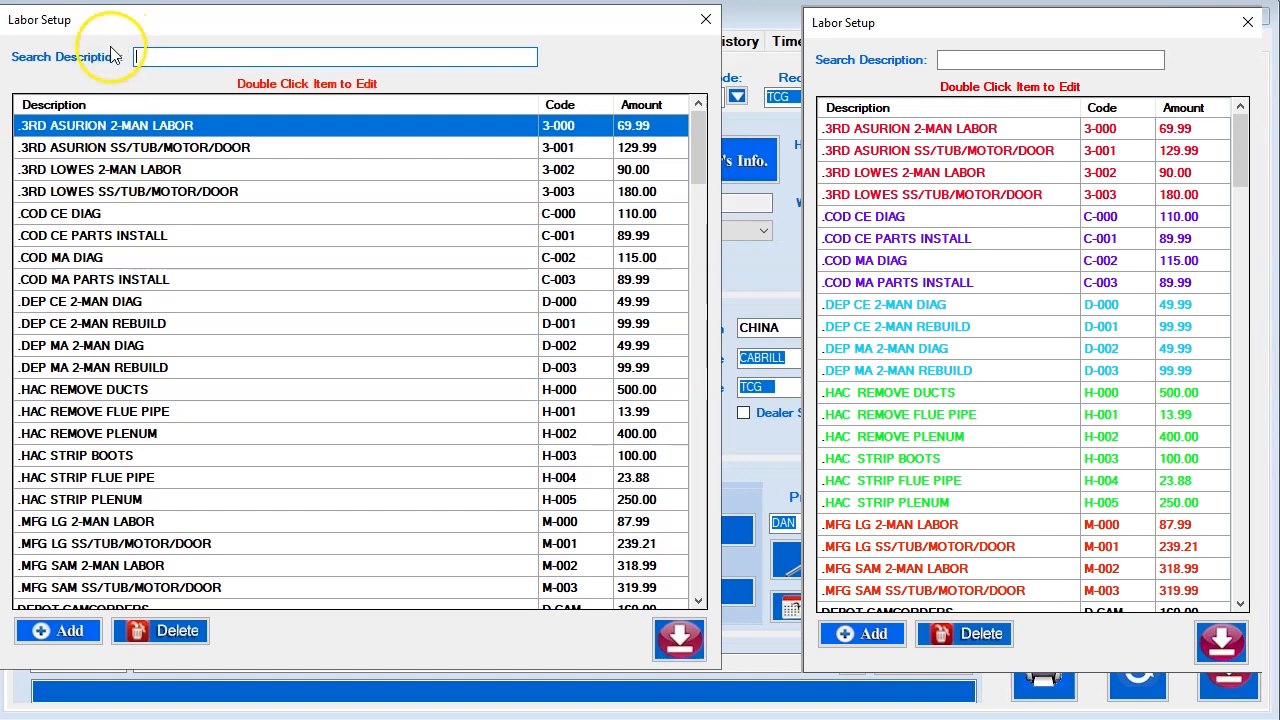
Search the labor descriptions for MAJ and look through the matching entries
click(156, 58)
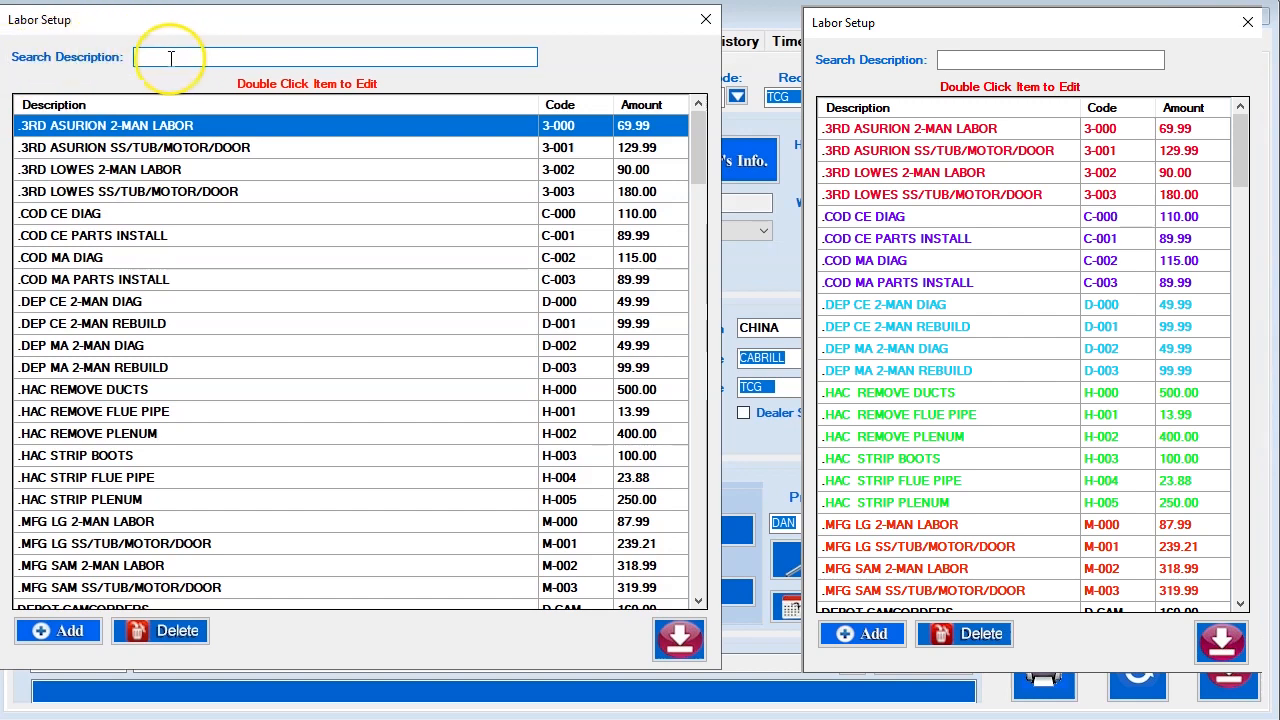
click(151, 57)
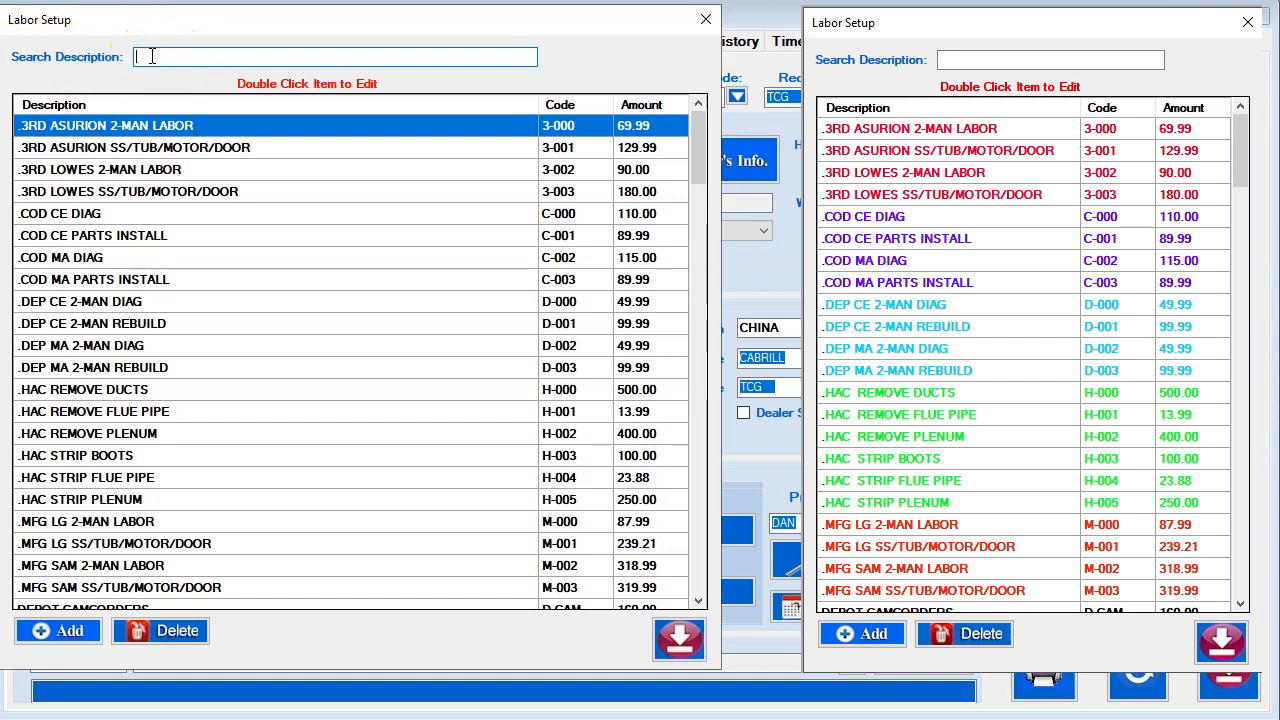
text(MAJ)
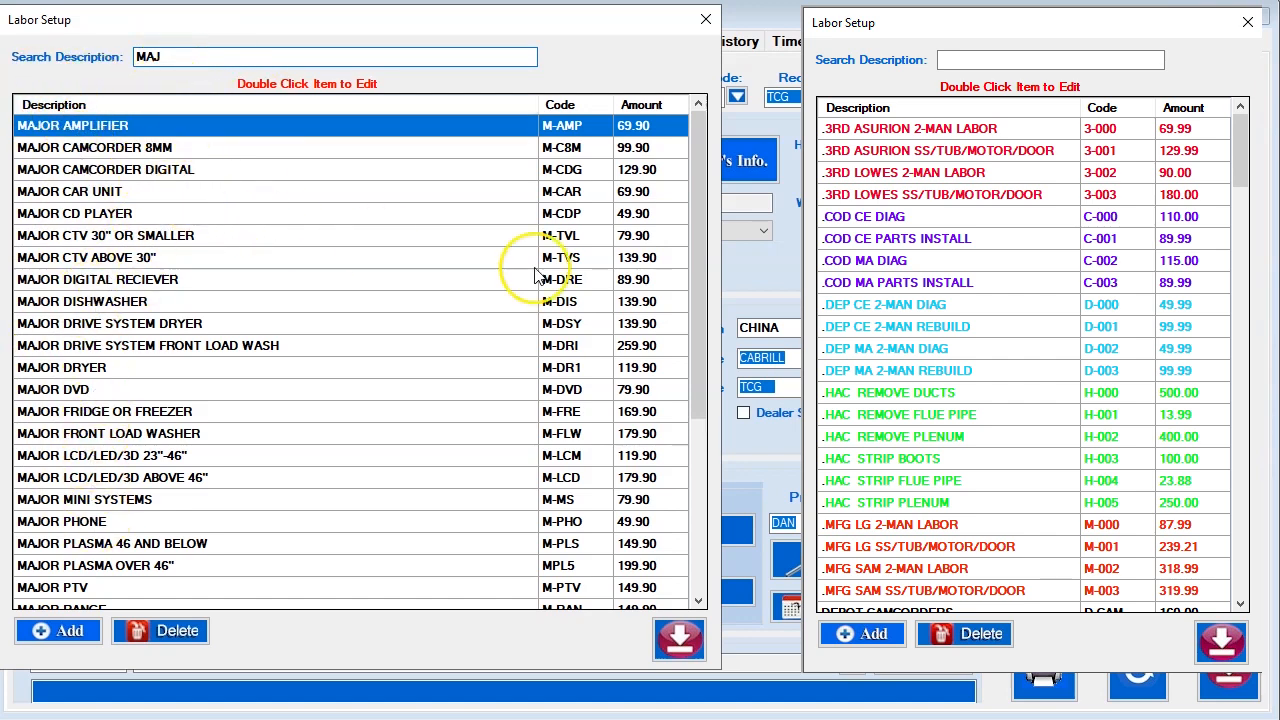
drag(693, 269, 700, 190)
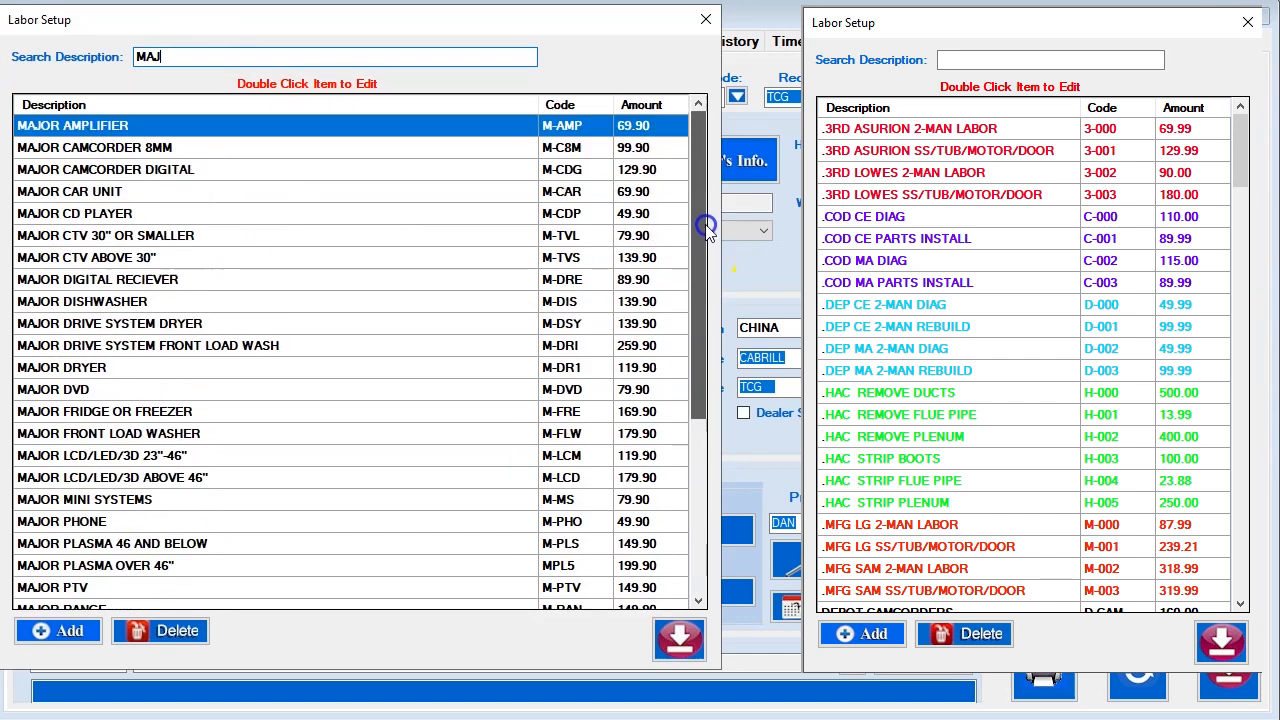
Clear the description search and examine how the full labor list is ordered, from the dot-prefixed entries to the MAJOR entries
click(207, 57)
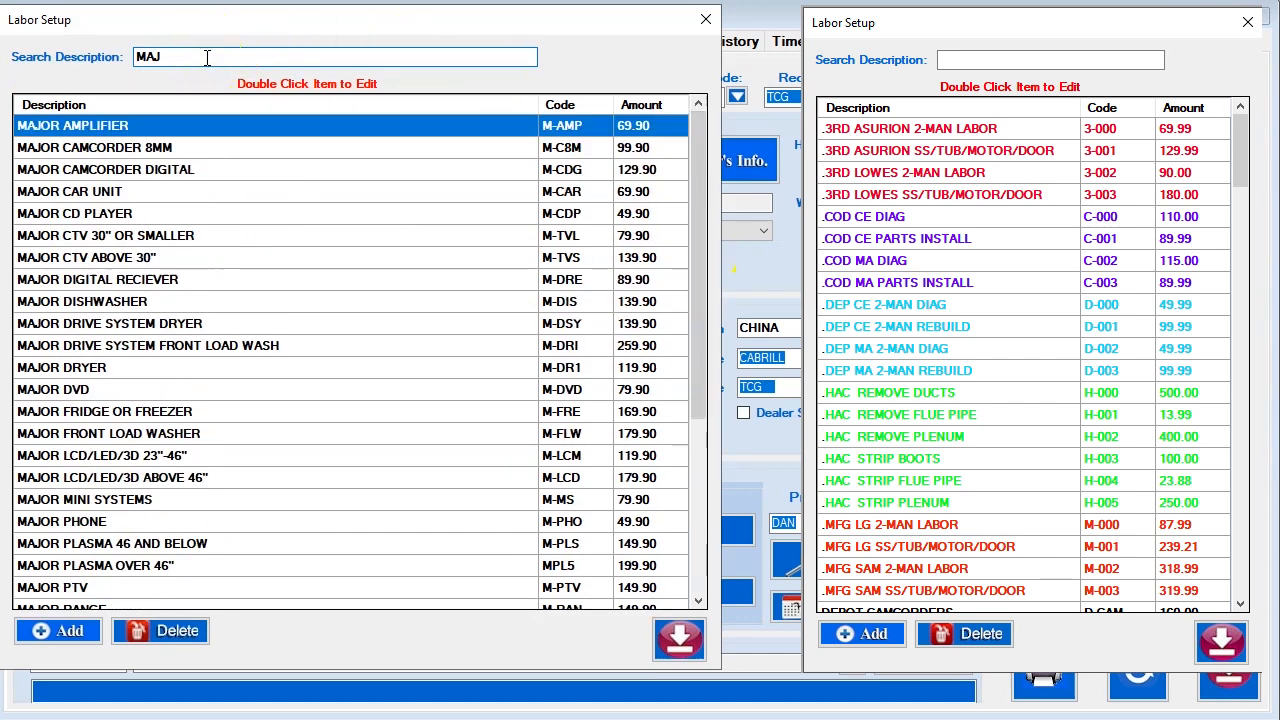
key(BackSpace)
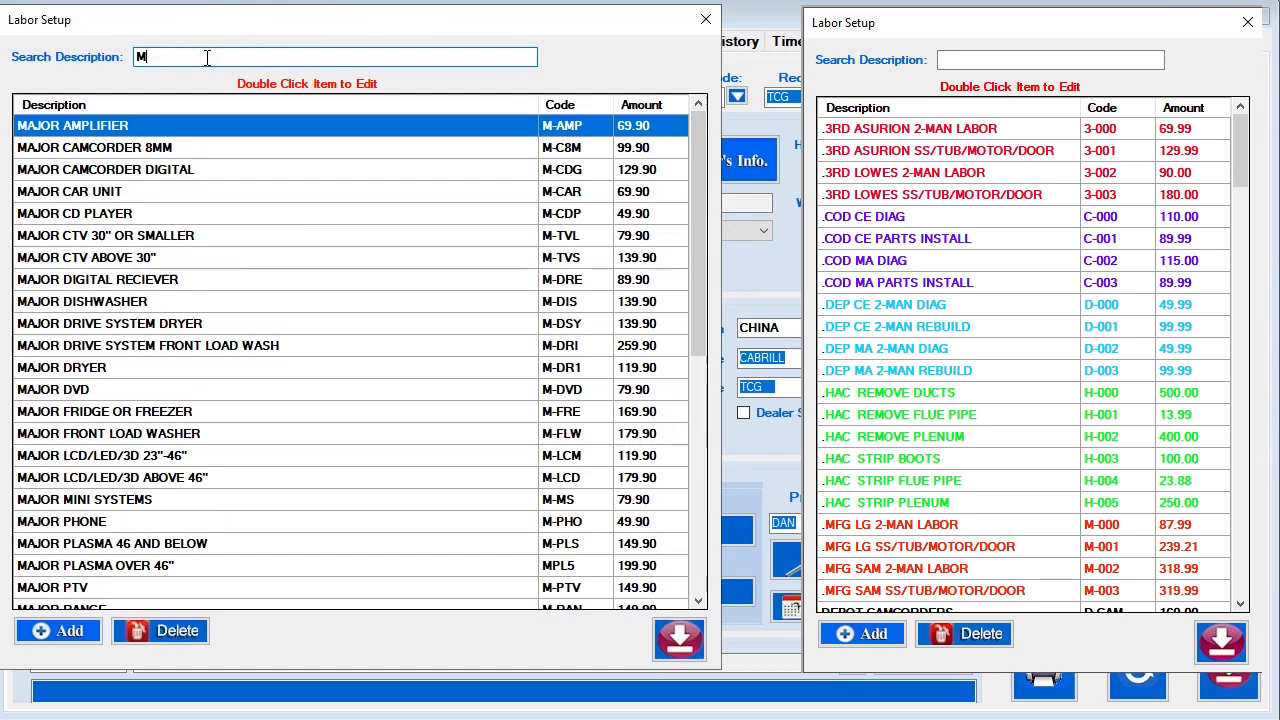
key(BackSpace)
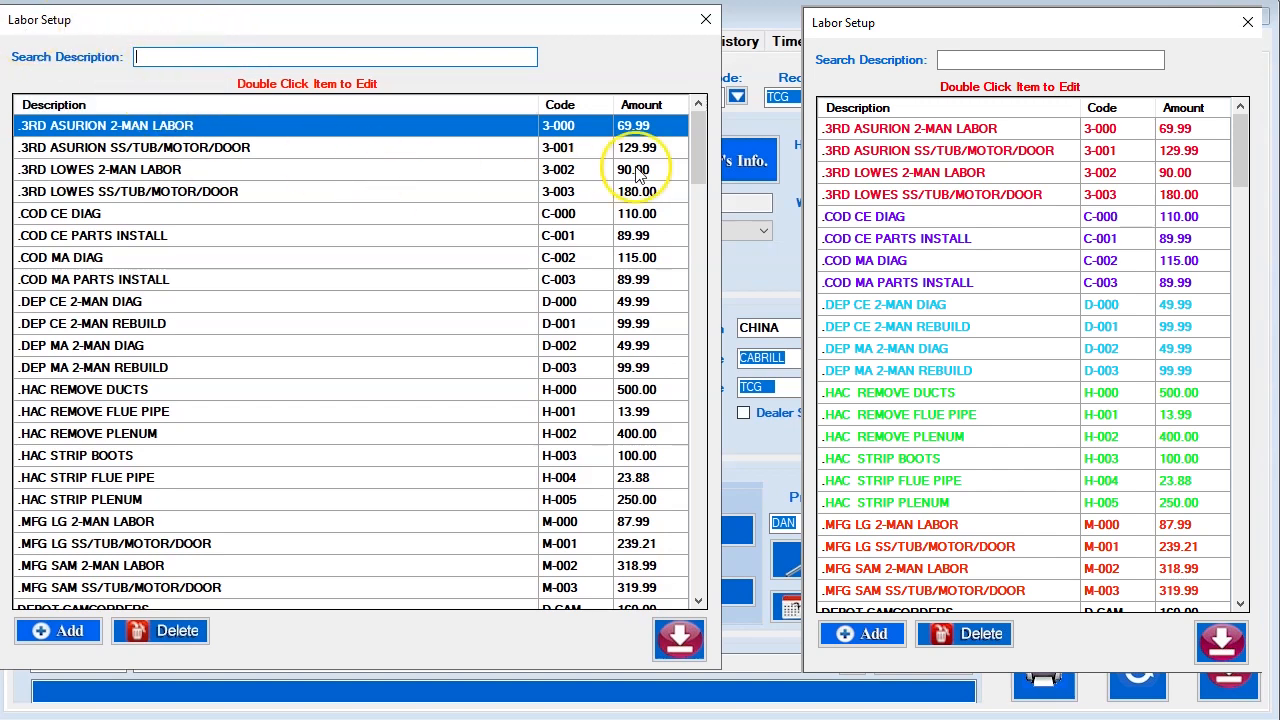
drag(693, 145, 689, 388)
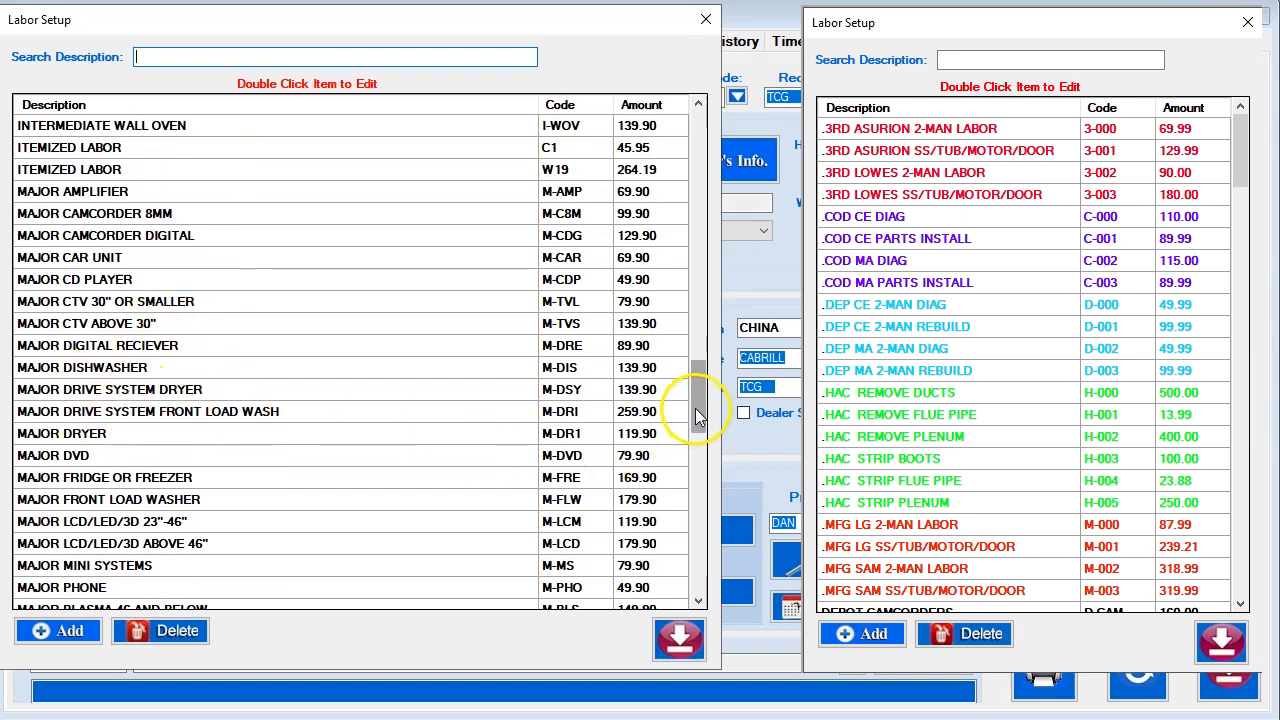
drag(694, 409, 693, 465)
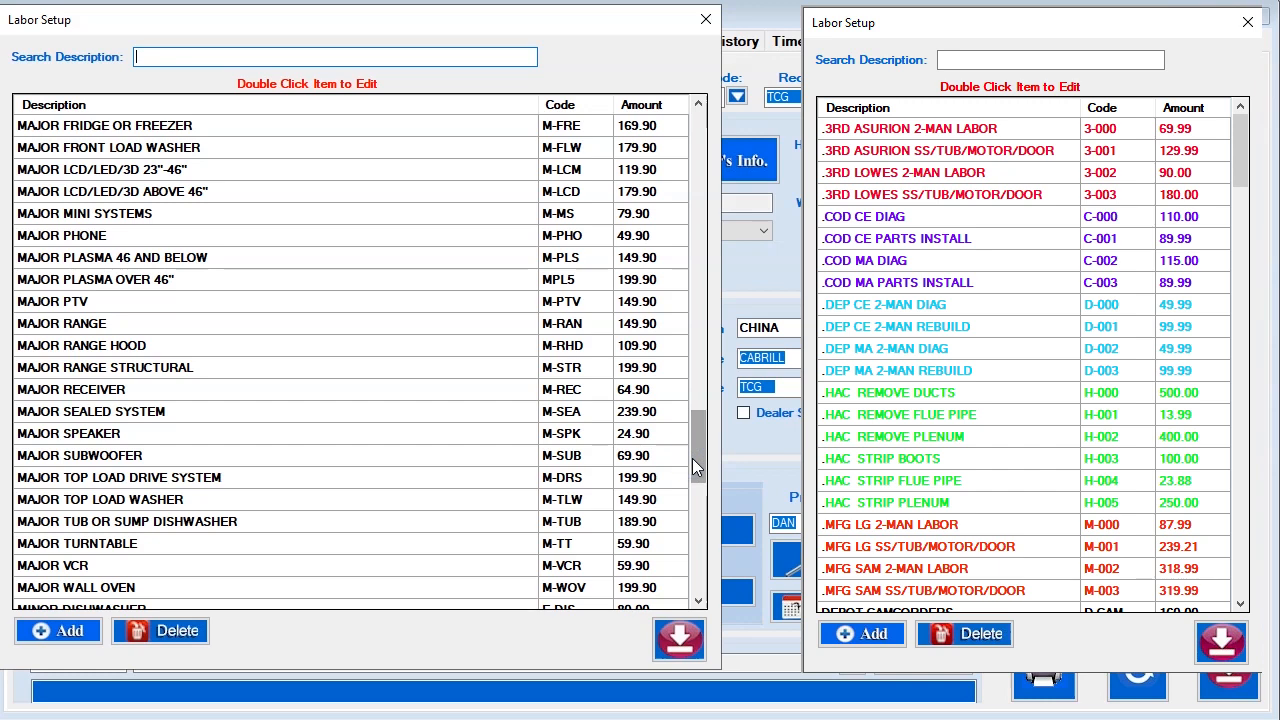
drag(696, 462, 697, 150)
click(675, 130)
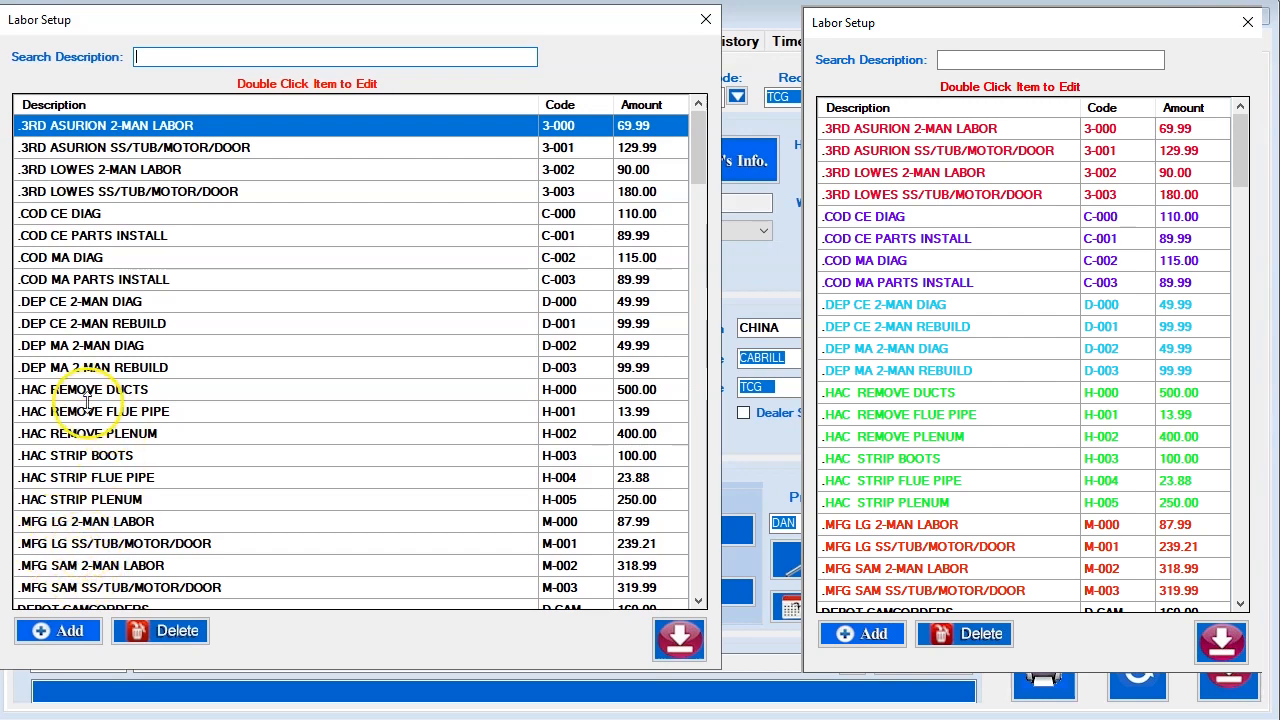
drag(700, 171, 700, 413)
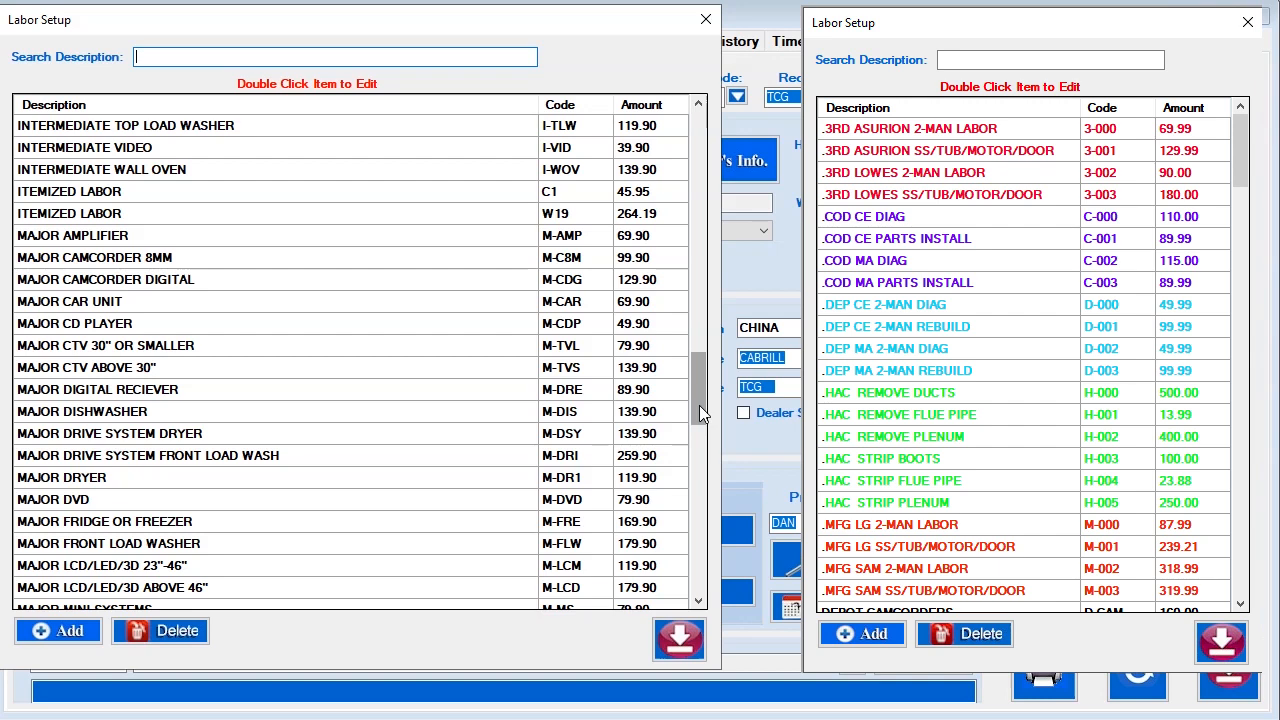
drag(699, 407, 702, 124)
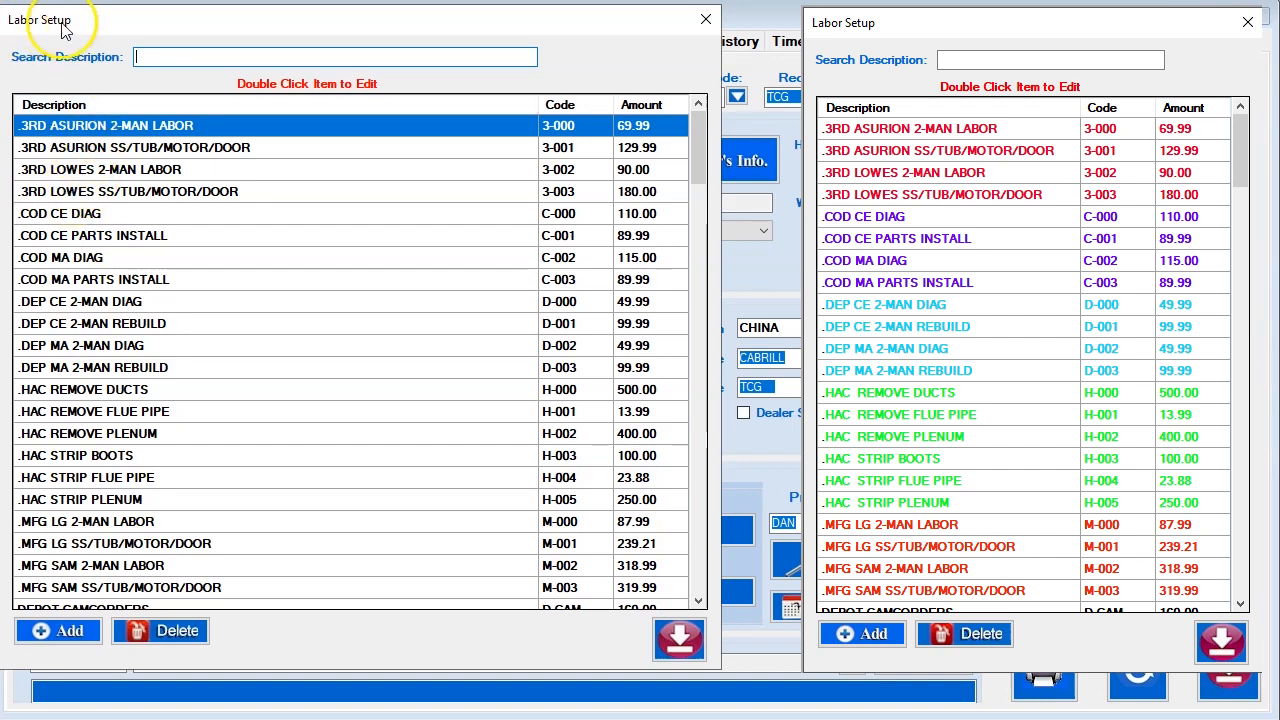
drag(700, 135, 695, 381)
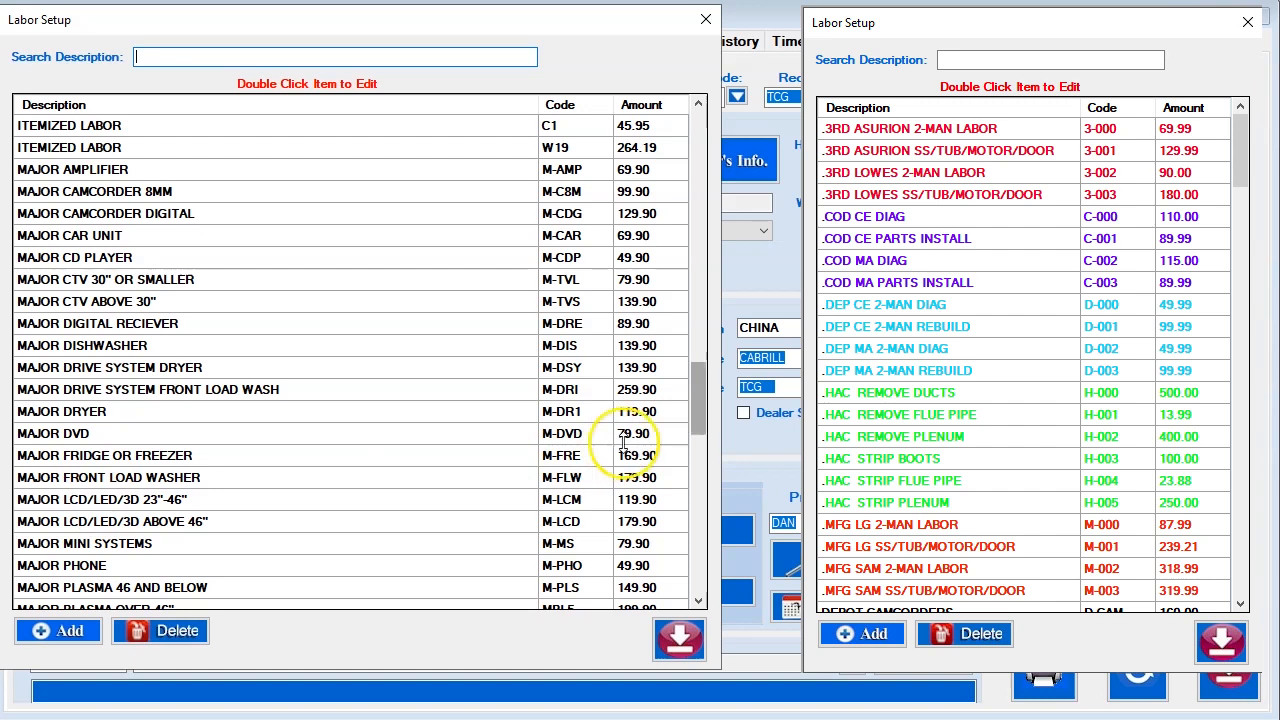
click(50, 392)
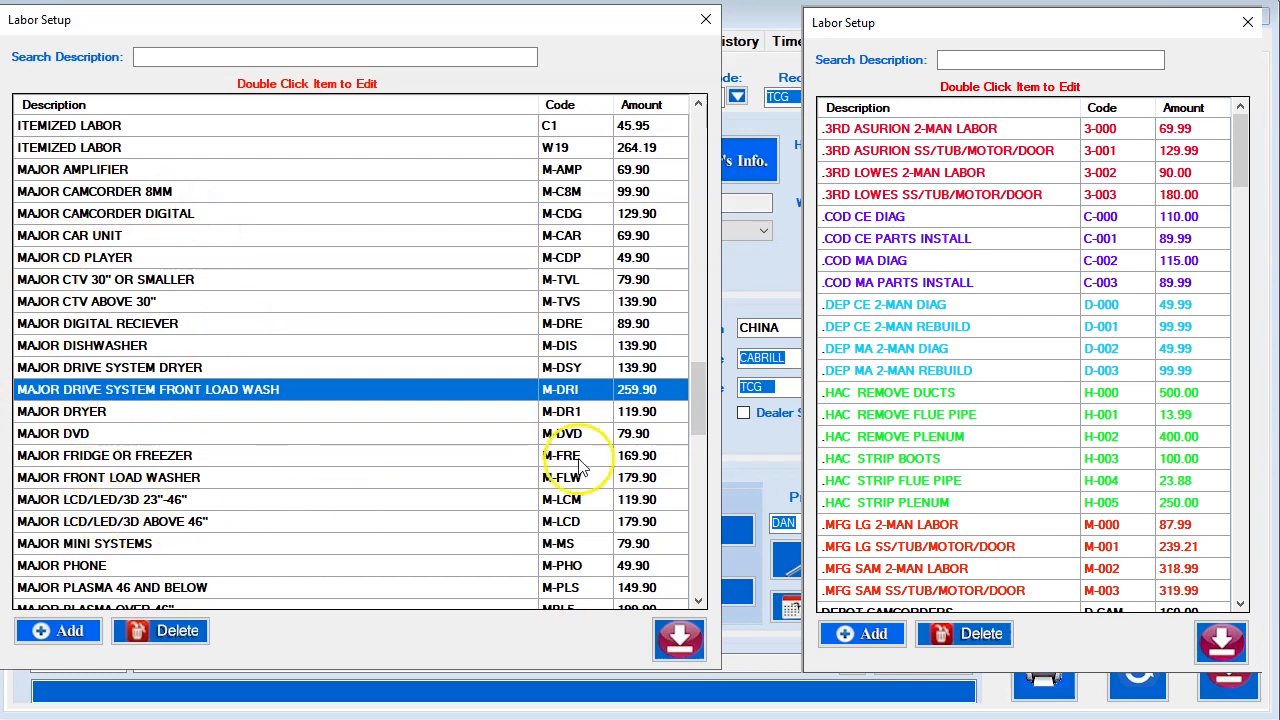
drag(702, 401, 718, 135)
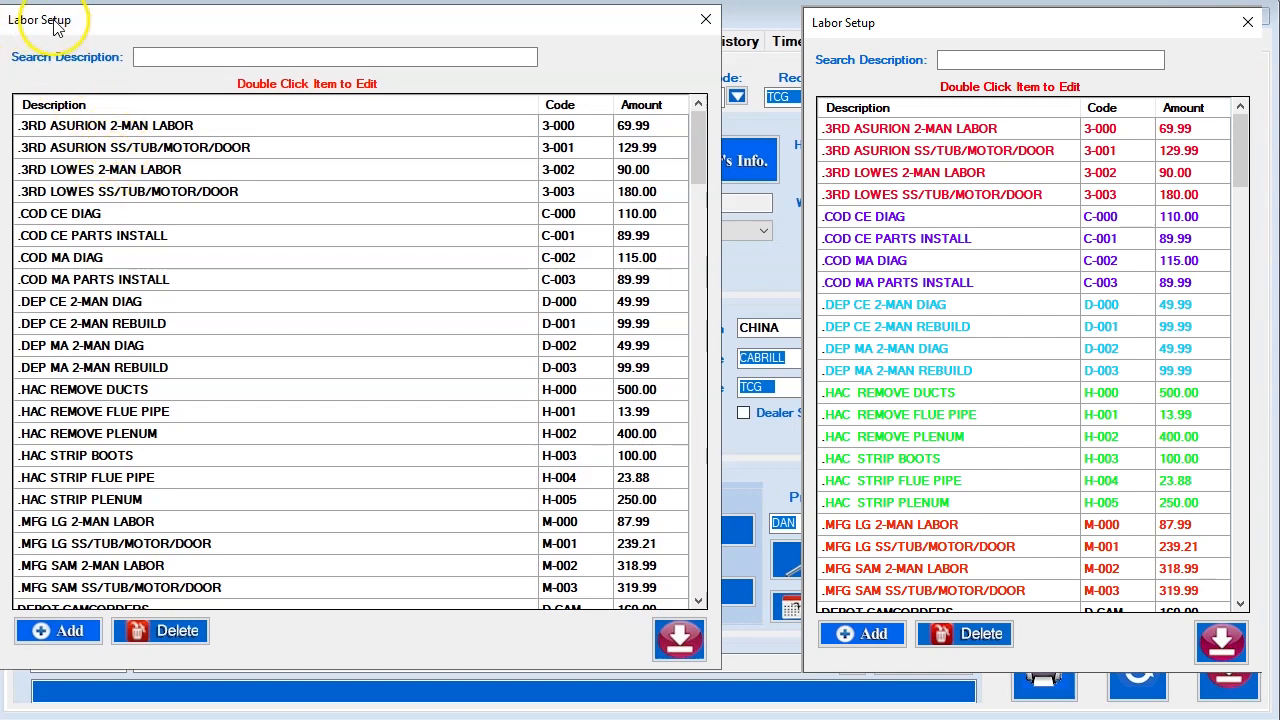
Review the .DEP MA 2-MAN DIAG and .DEP MA 2-MAN REBUILD labor entries and close the labor setup
click(109, 135)
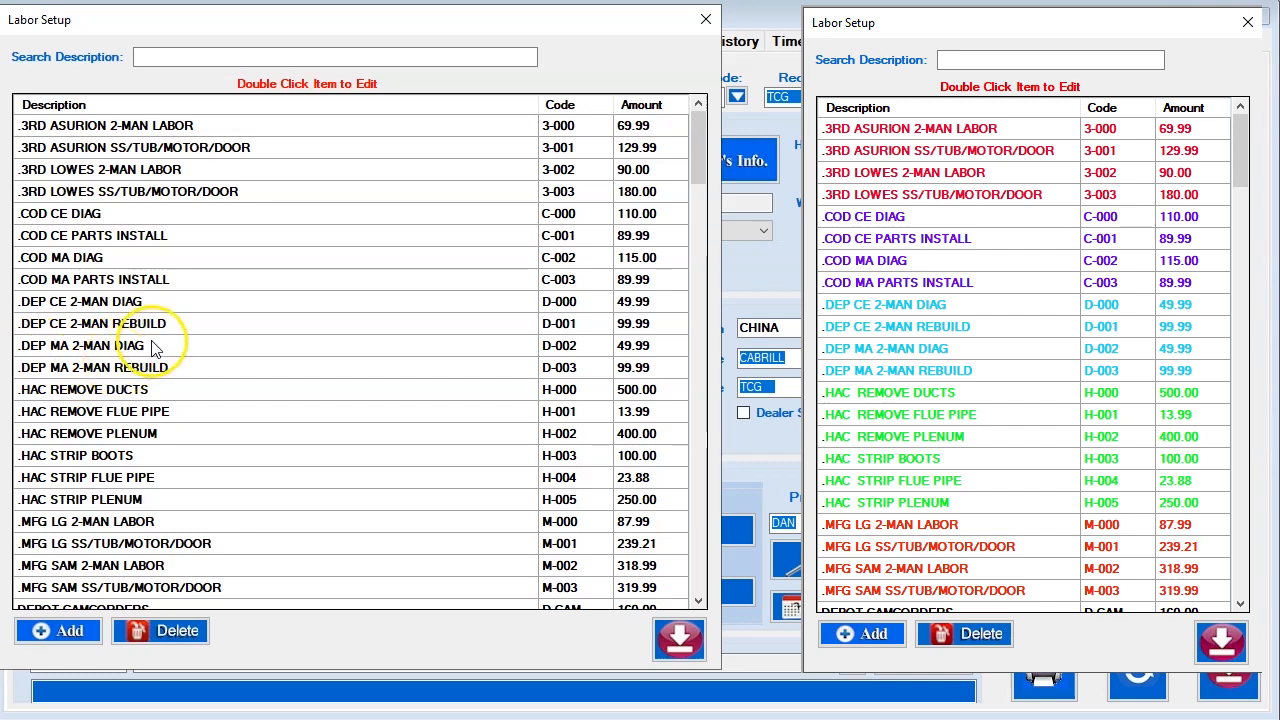
click(108, 345)
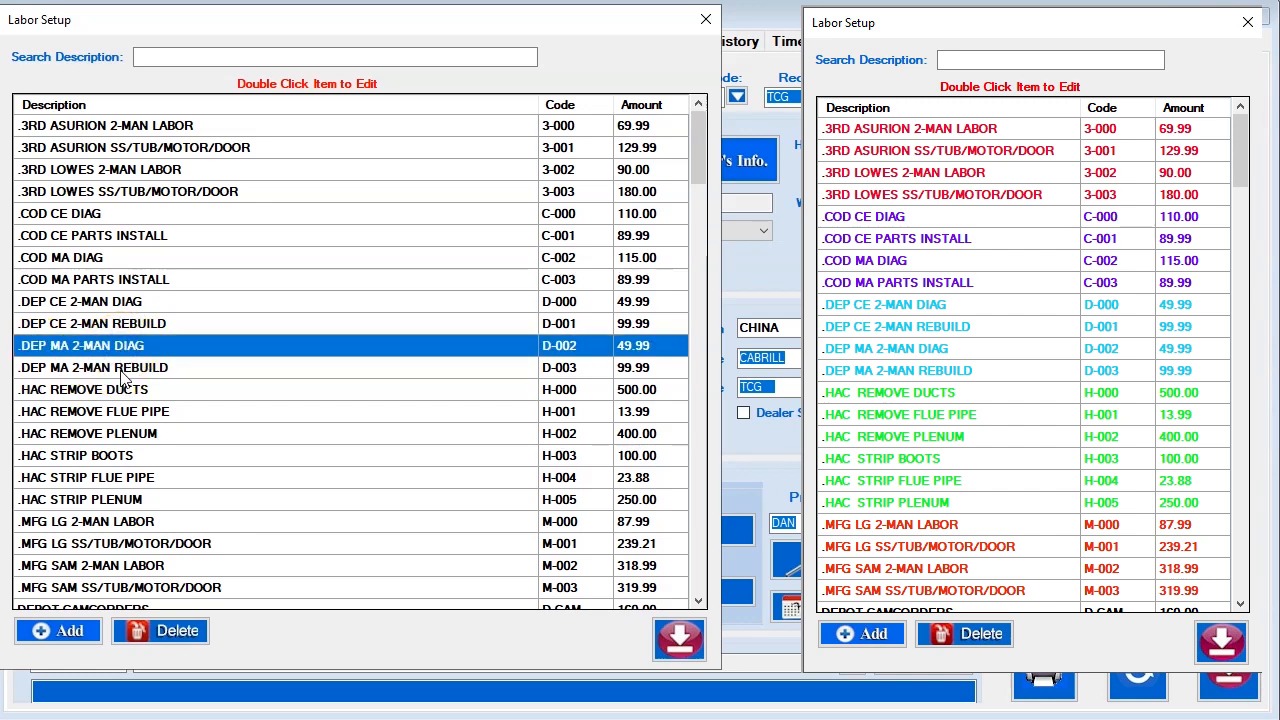
click(122, 369)
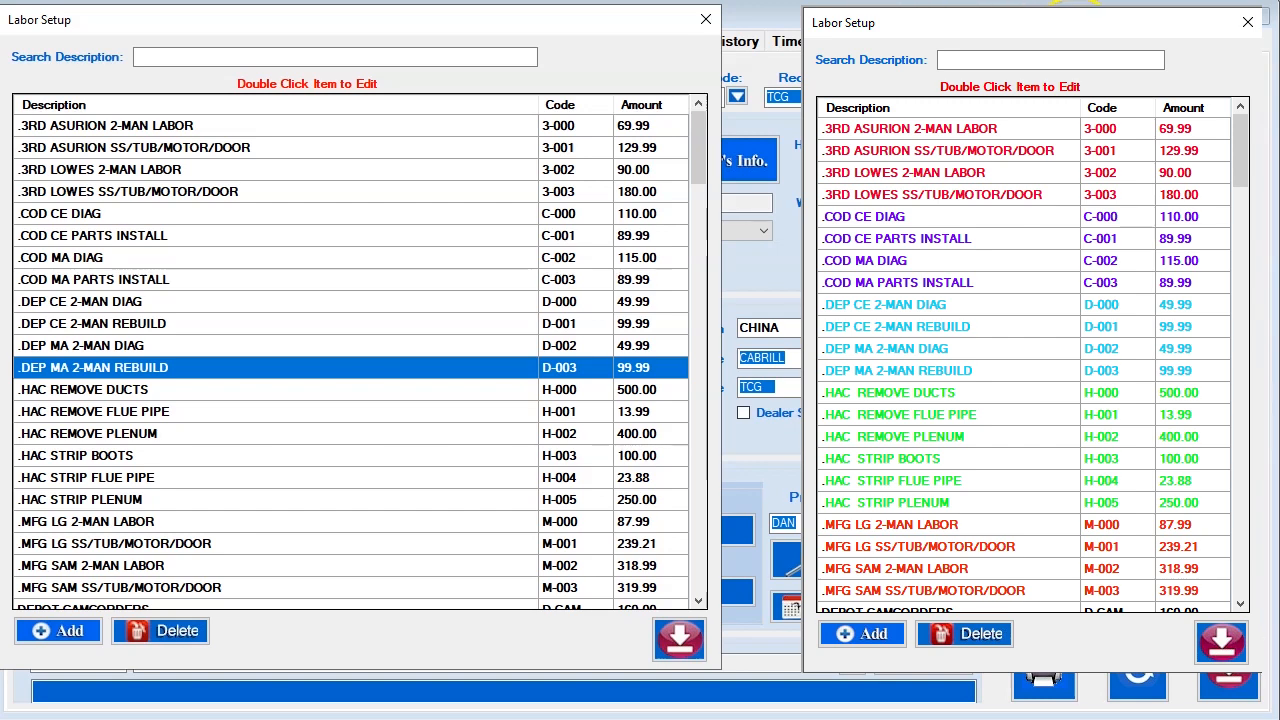
click(636, 20)
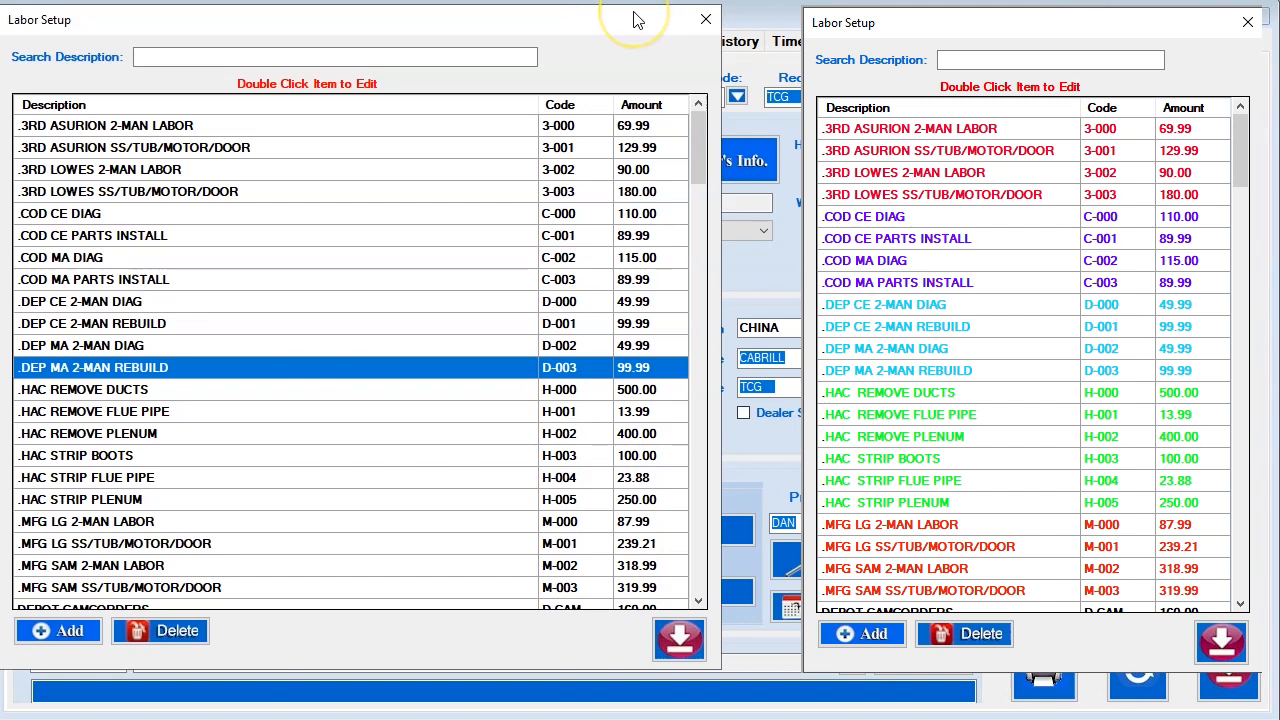
click(705, 28)
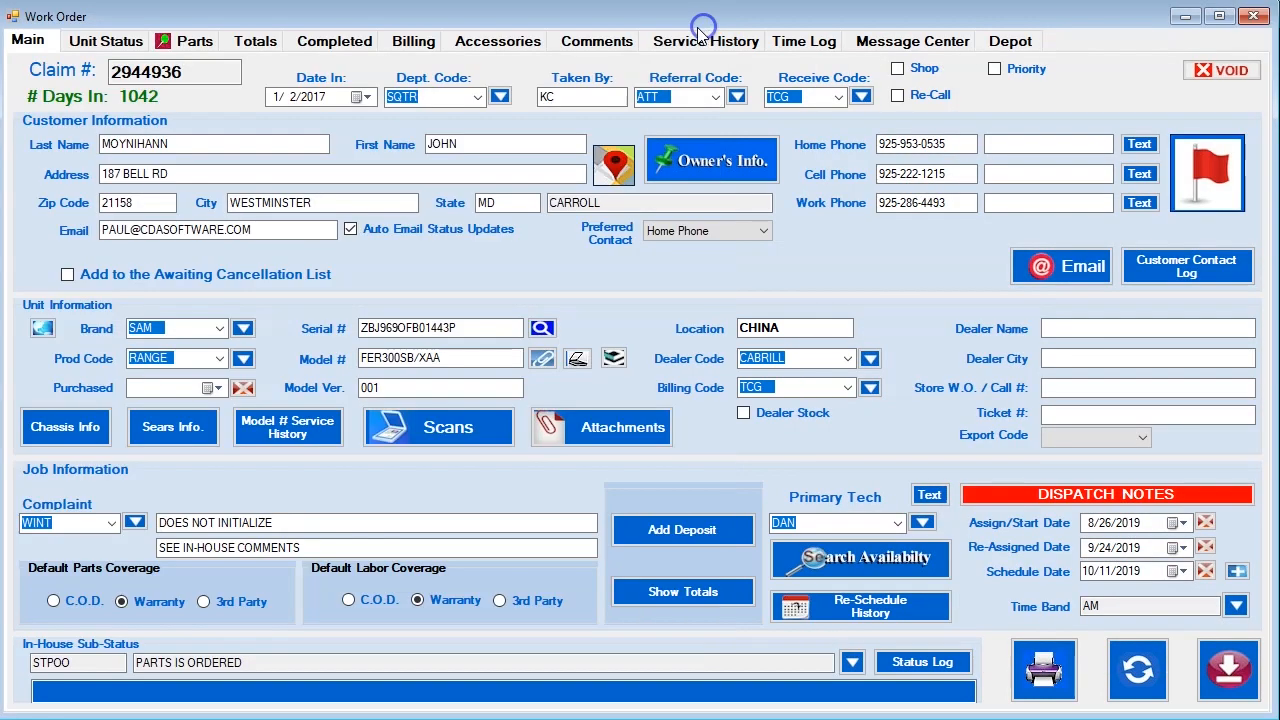
Switch the work order to its totals and itemized labor charges
click(30, 48)
click(258, 41)
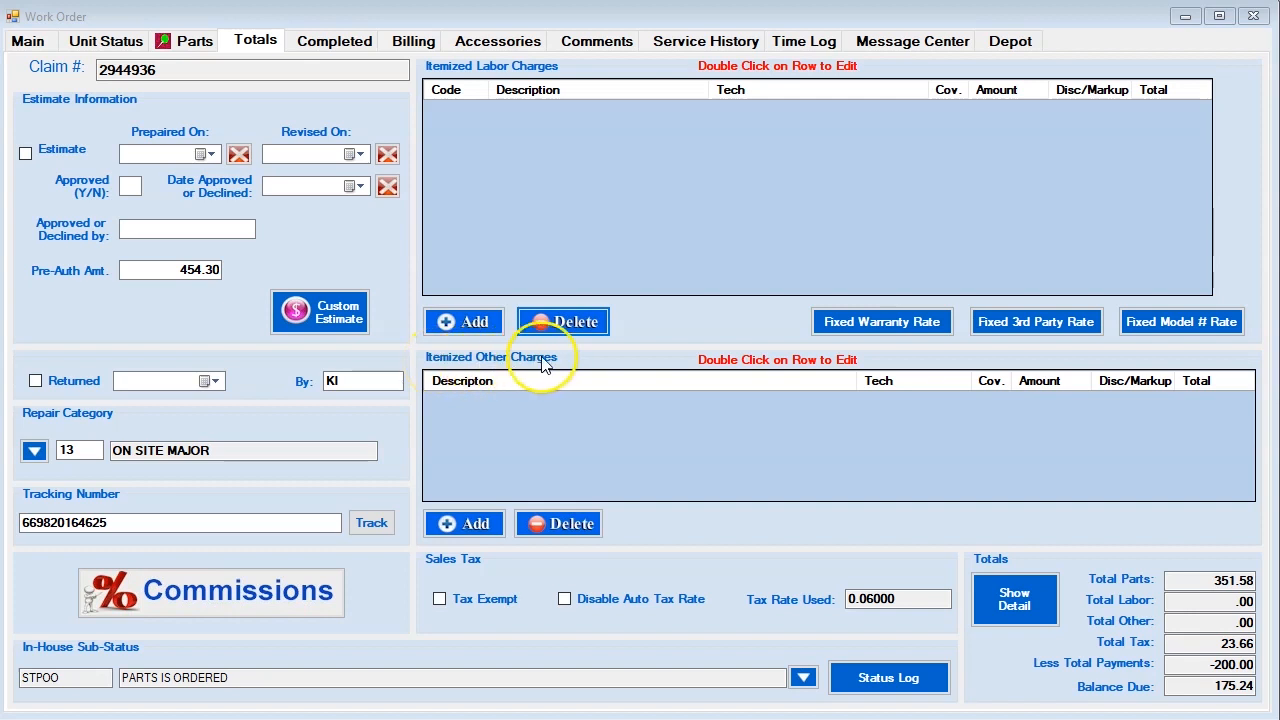
click(640, 190)
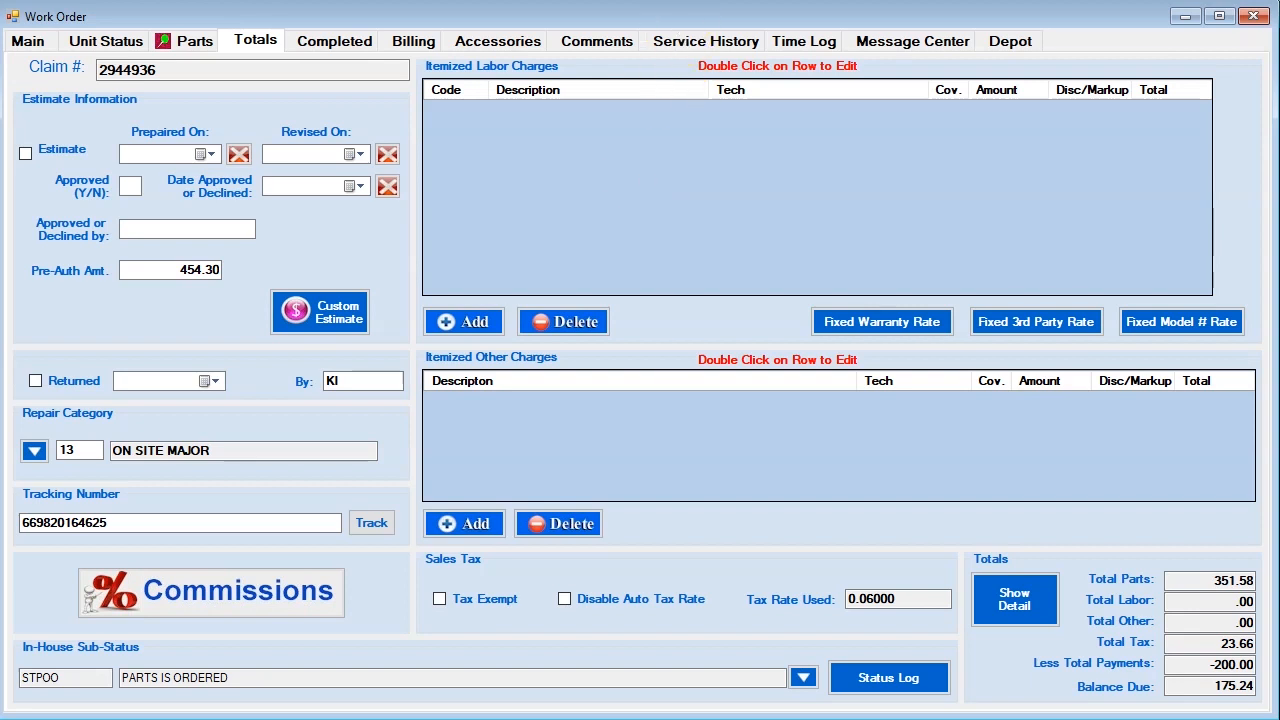
click(655, 0)
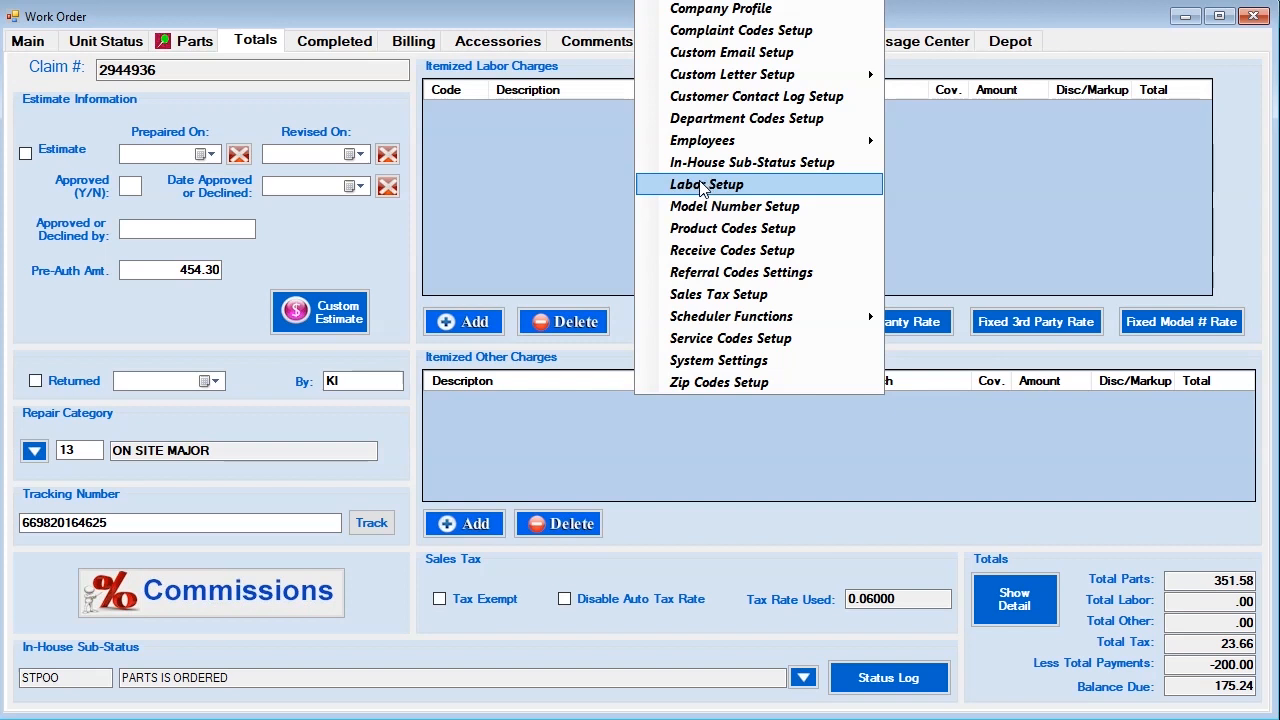
click(537, 171)
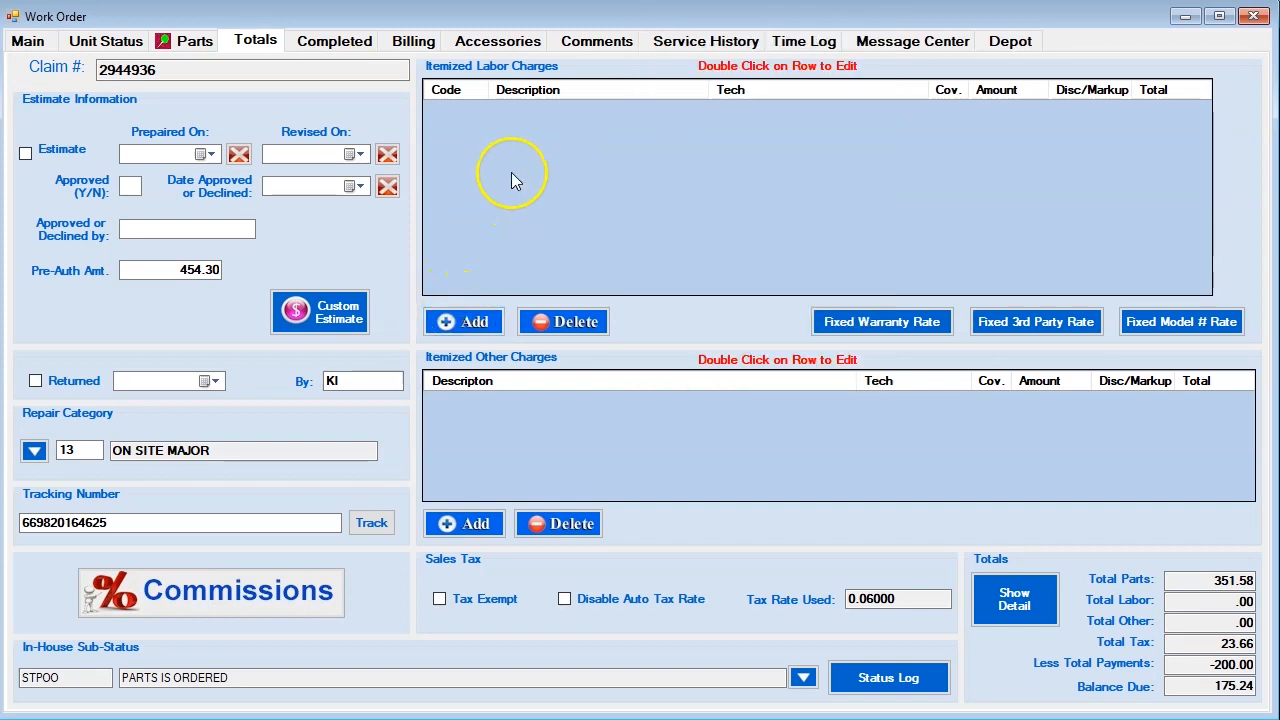
Add and save an itemized labor charge with labor code 3-003, .3RD LOWES SS/TUB/MOTOR/DOOR
click(470, 322)
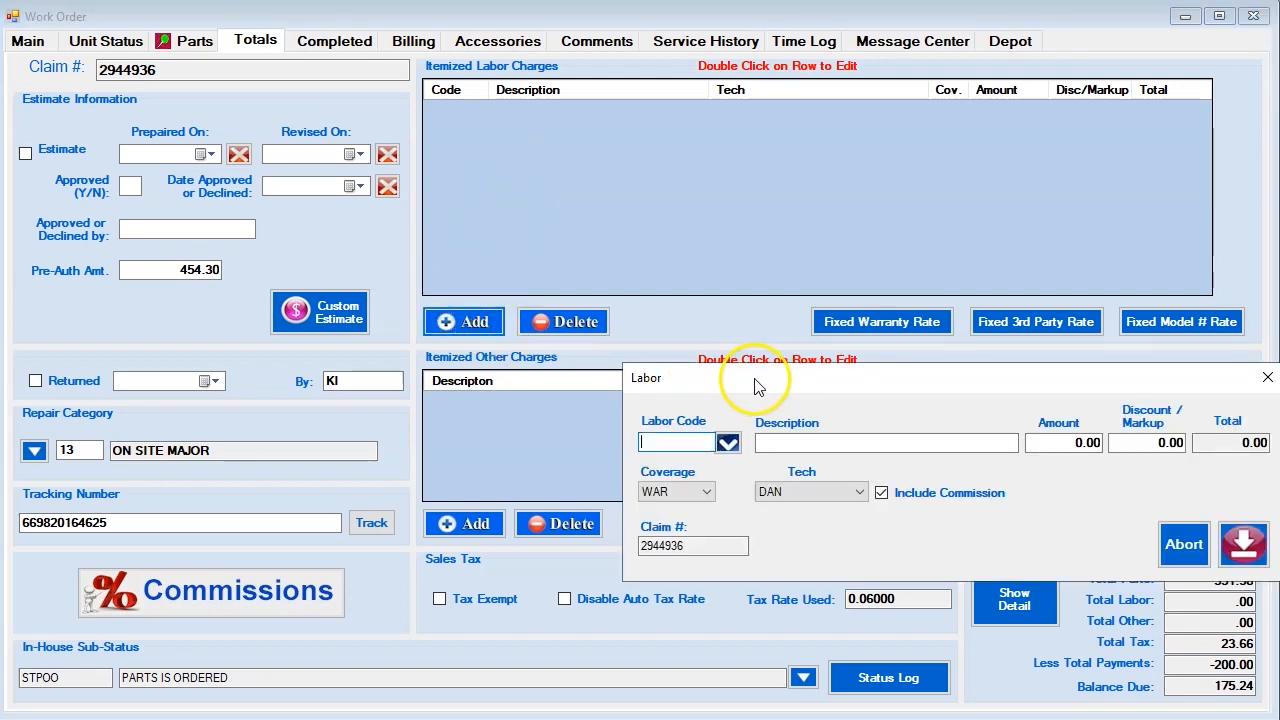
click(728, 443)
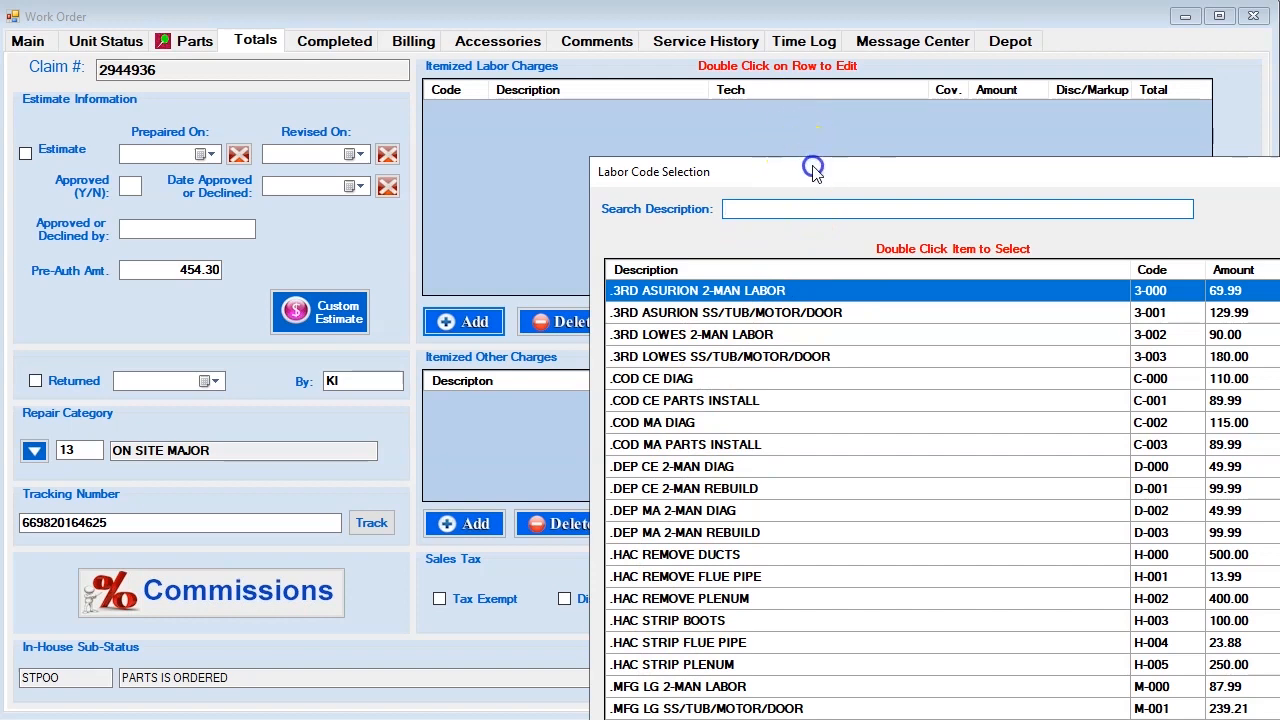
drag(809, 166, 240, 24)
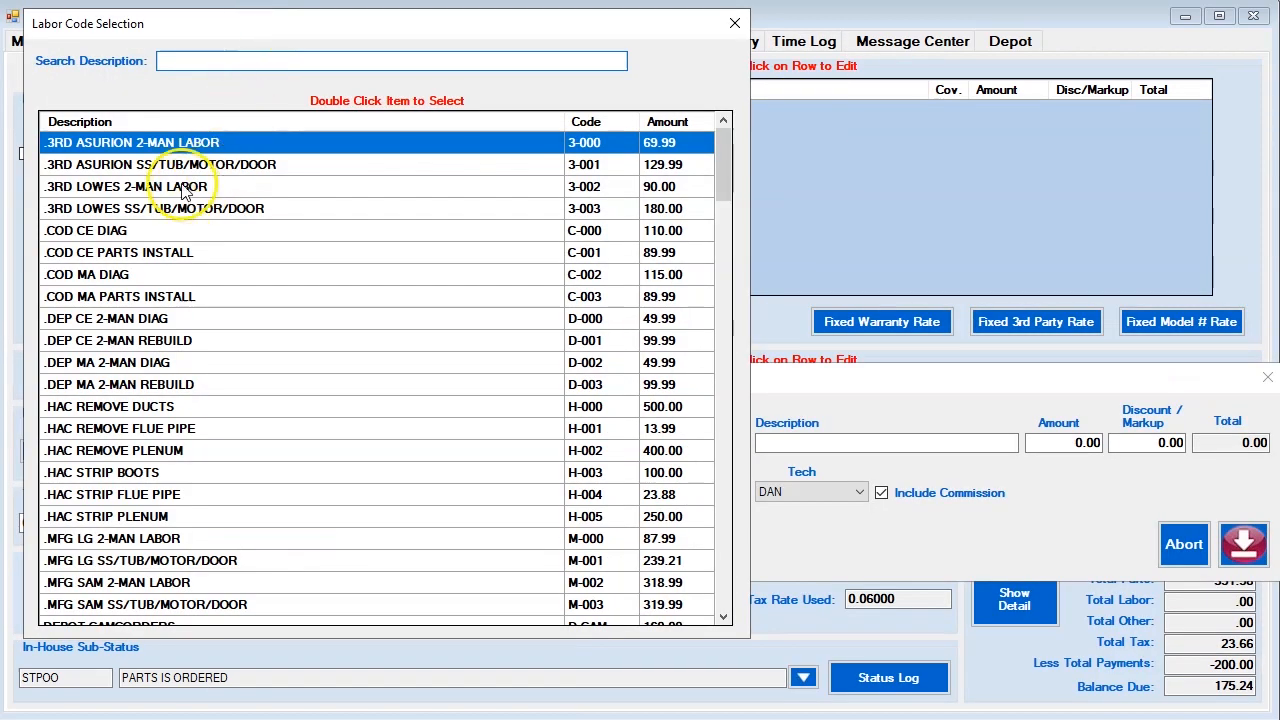
click(140, 210)
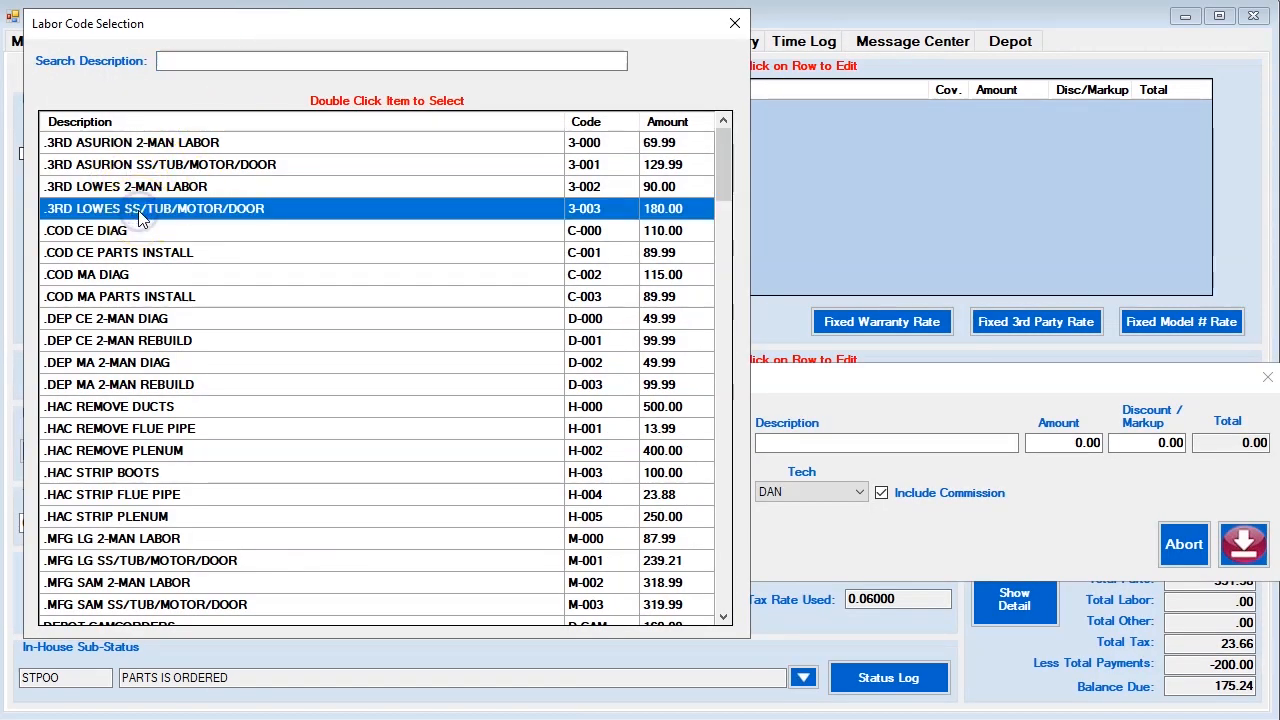
double_click(140, 212)
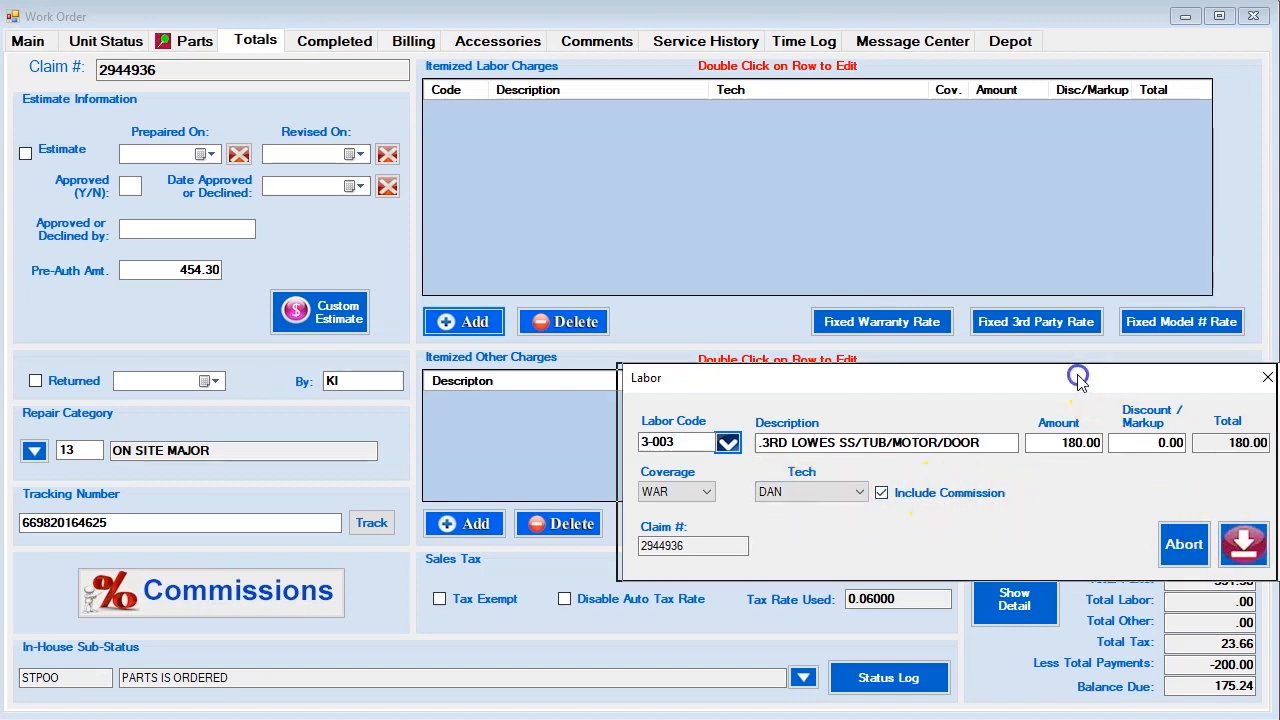
drag(1157, 372, 933, 393)
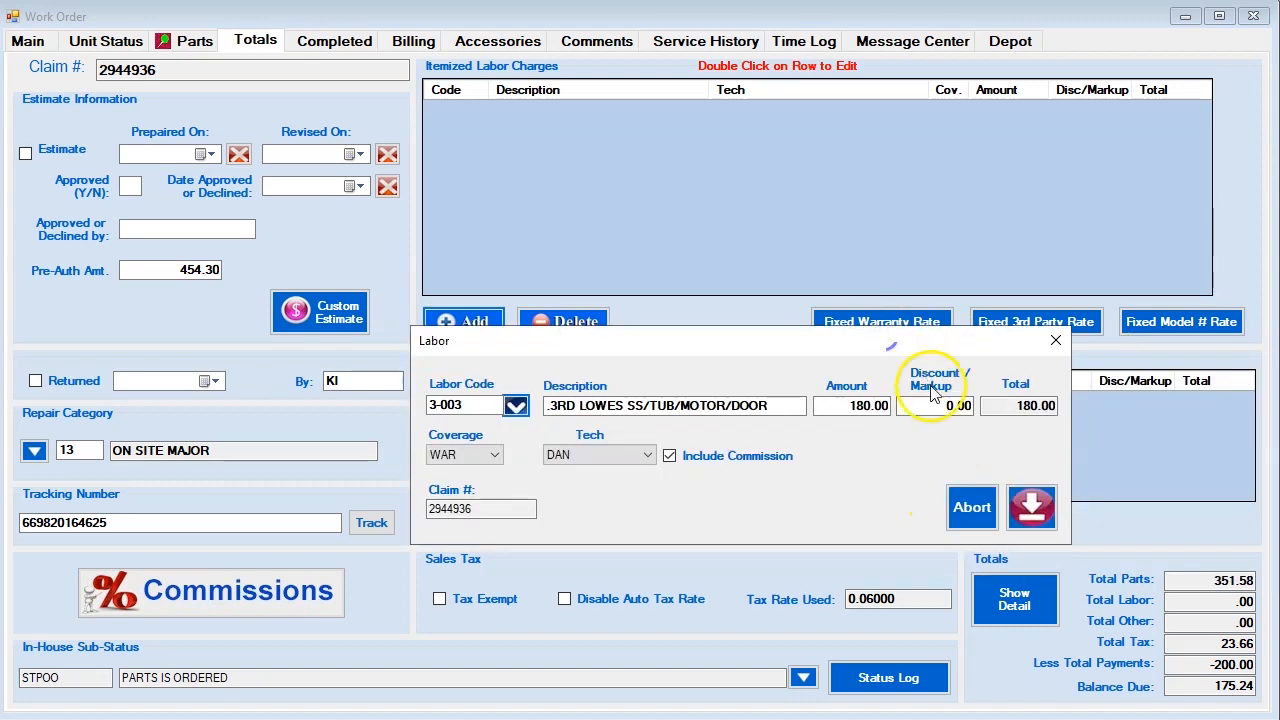
click(1031, 512)
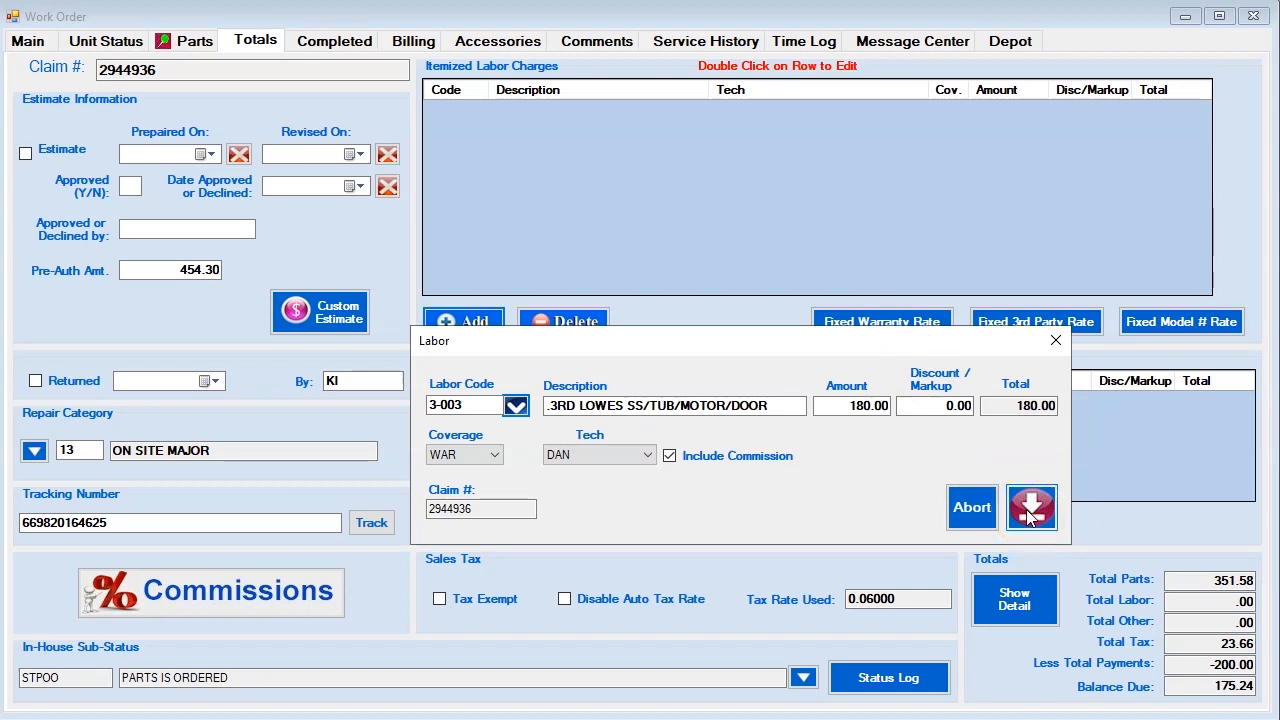
click(1026, 510)
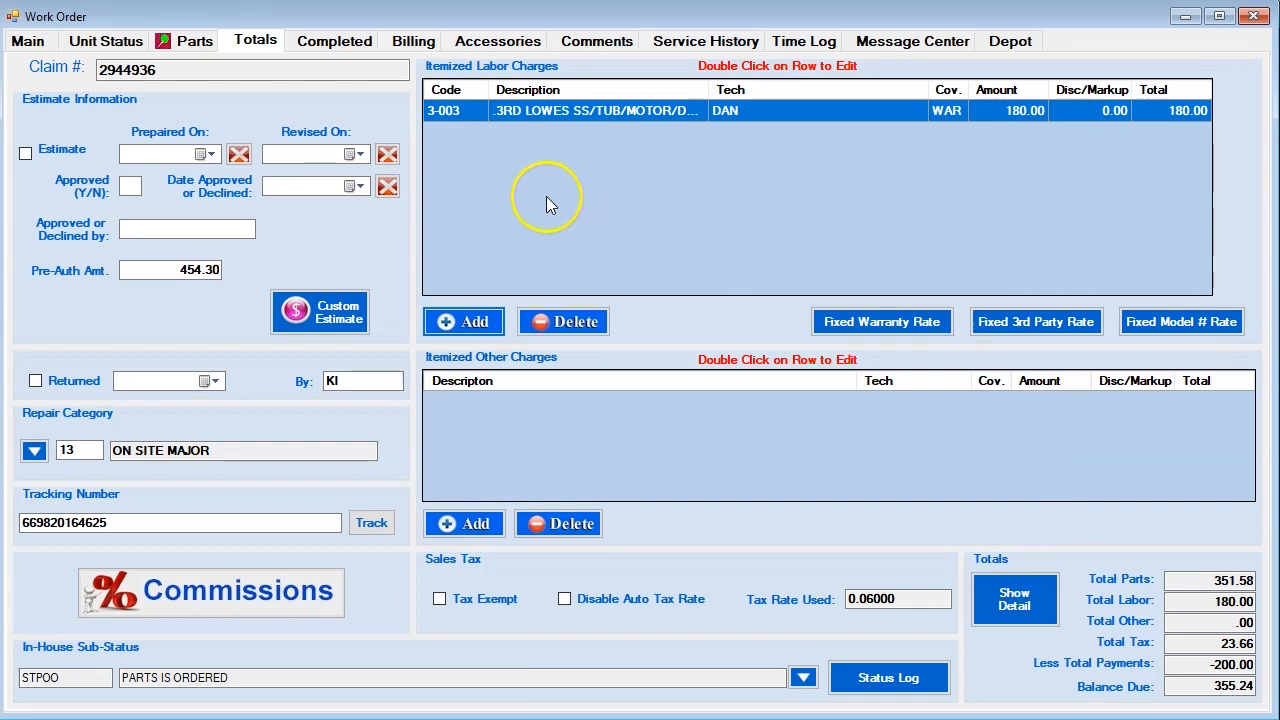
Add and save an itemized labor charge with labor code M-002, .MFG SAM 2-MAN LABOR, excluding it from commission
click(465, 325)
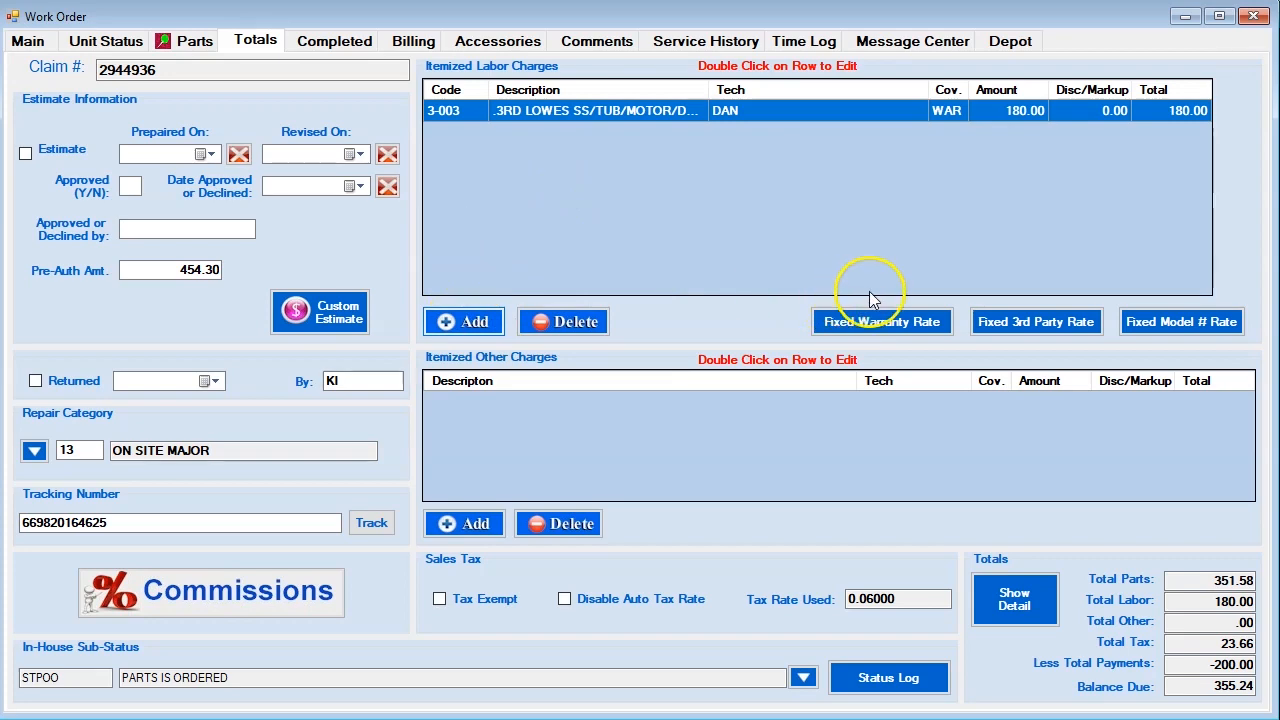
drag(883, 376, 370, 298)
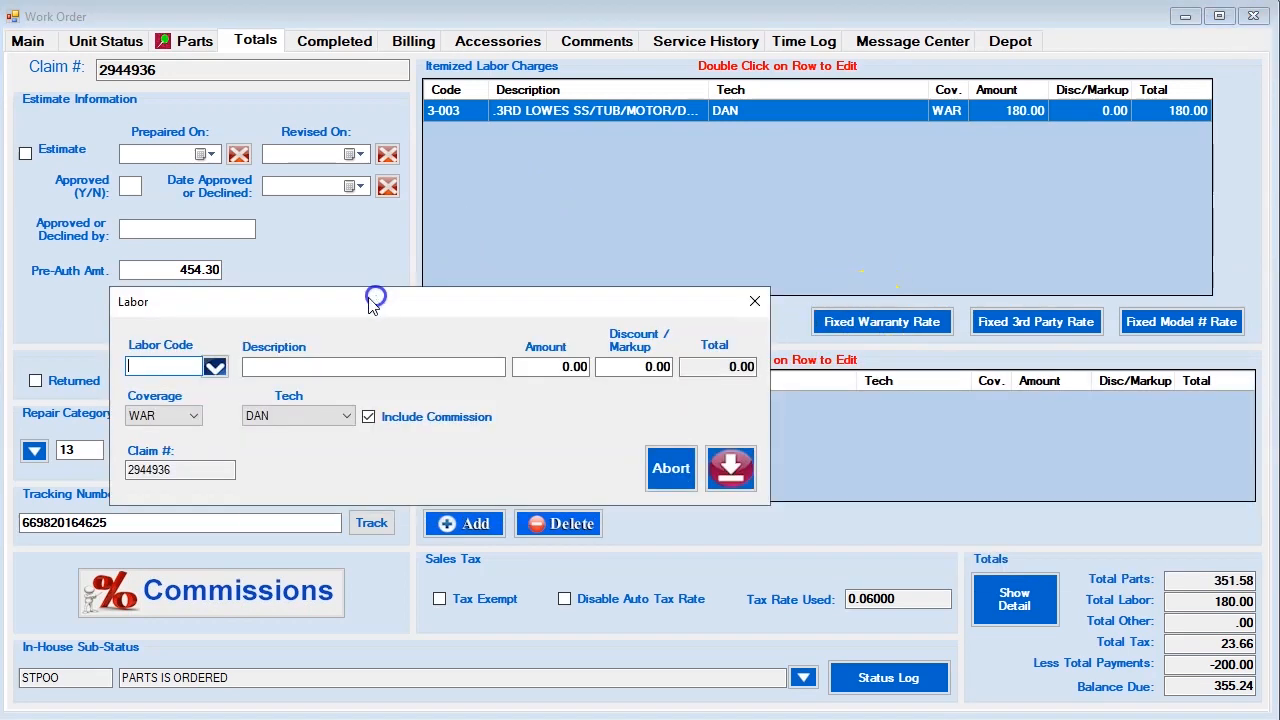
click(214, 369)
drag(788, 175, 256, 52)
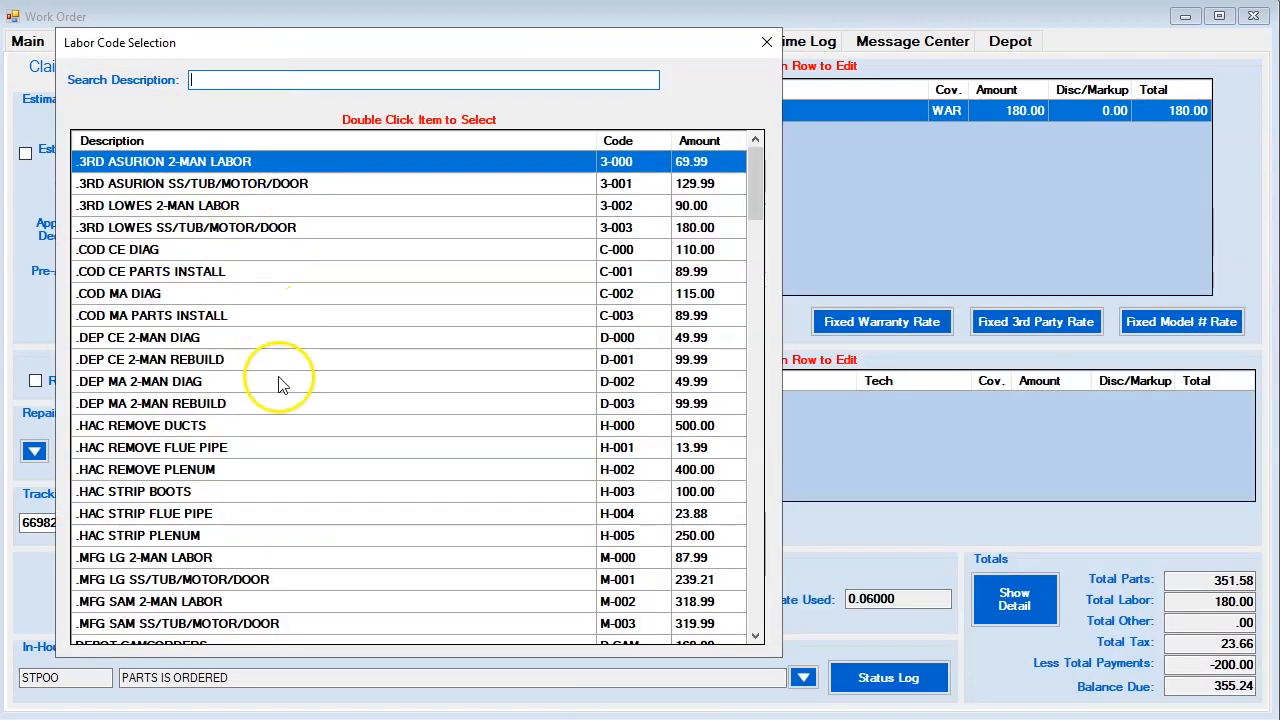
click(127, 603)
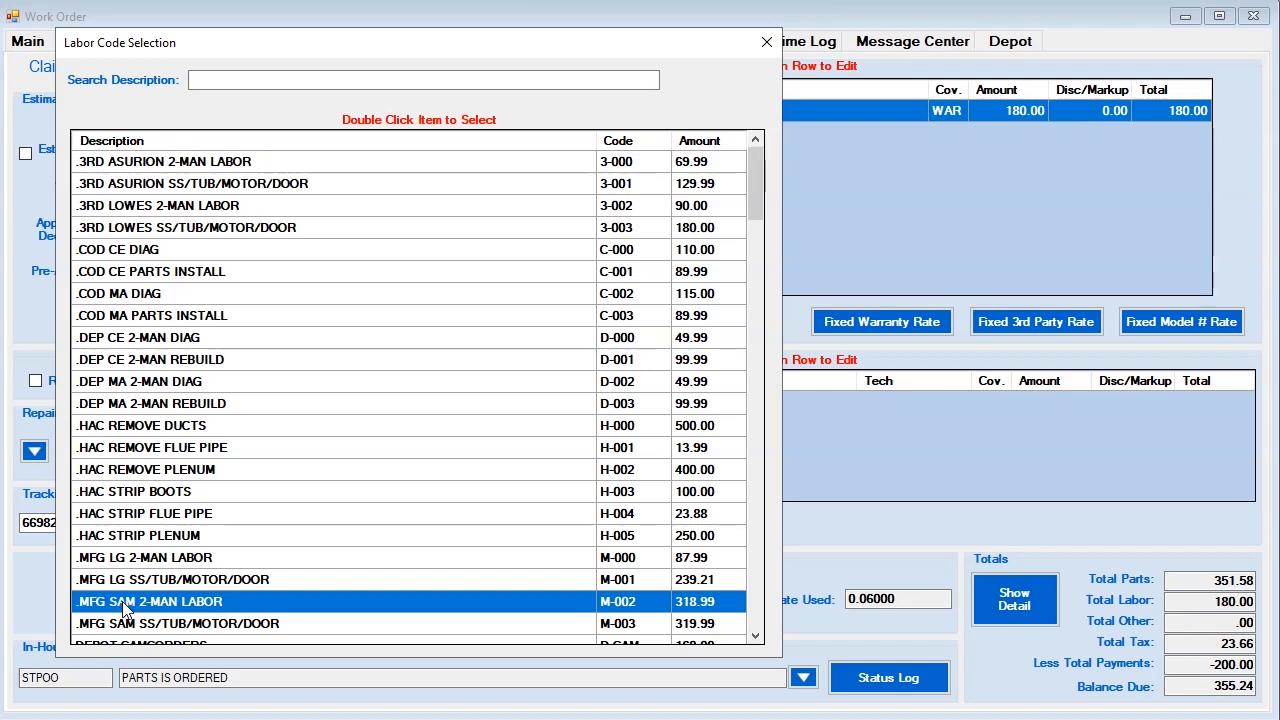
double_click(125, 605)
click(134, 366)
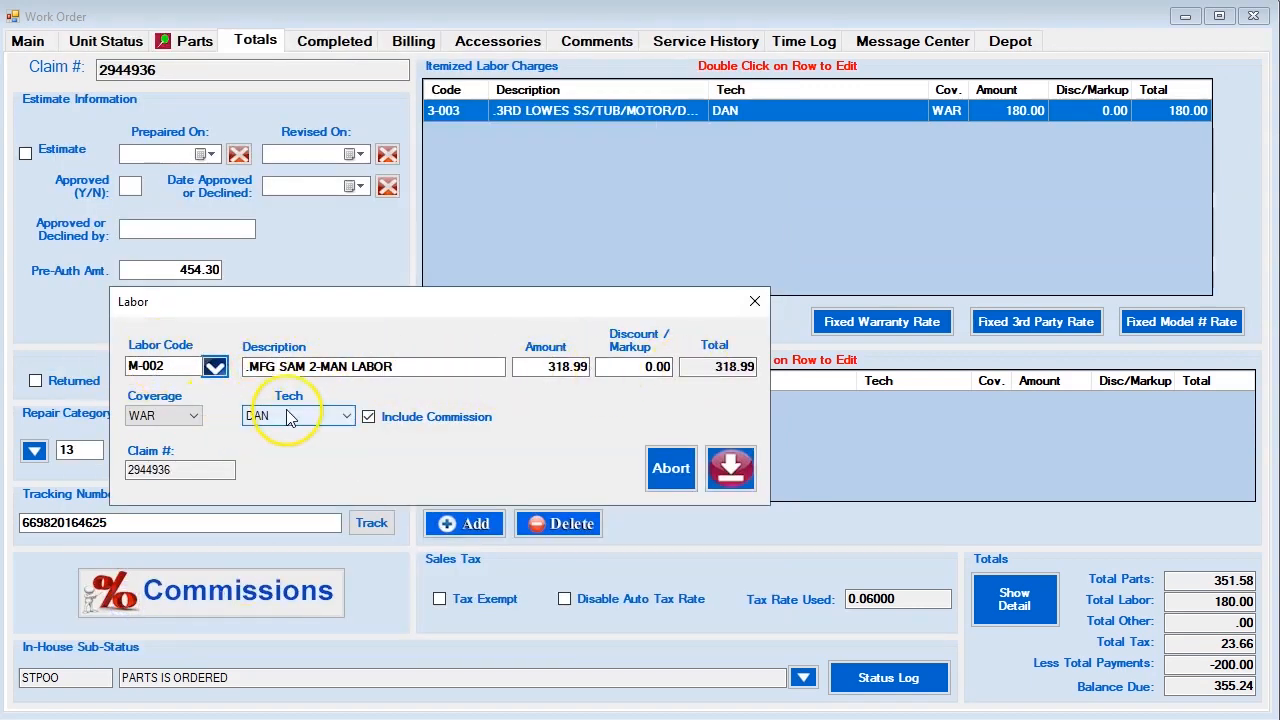
click(366, 417)
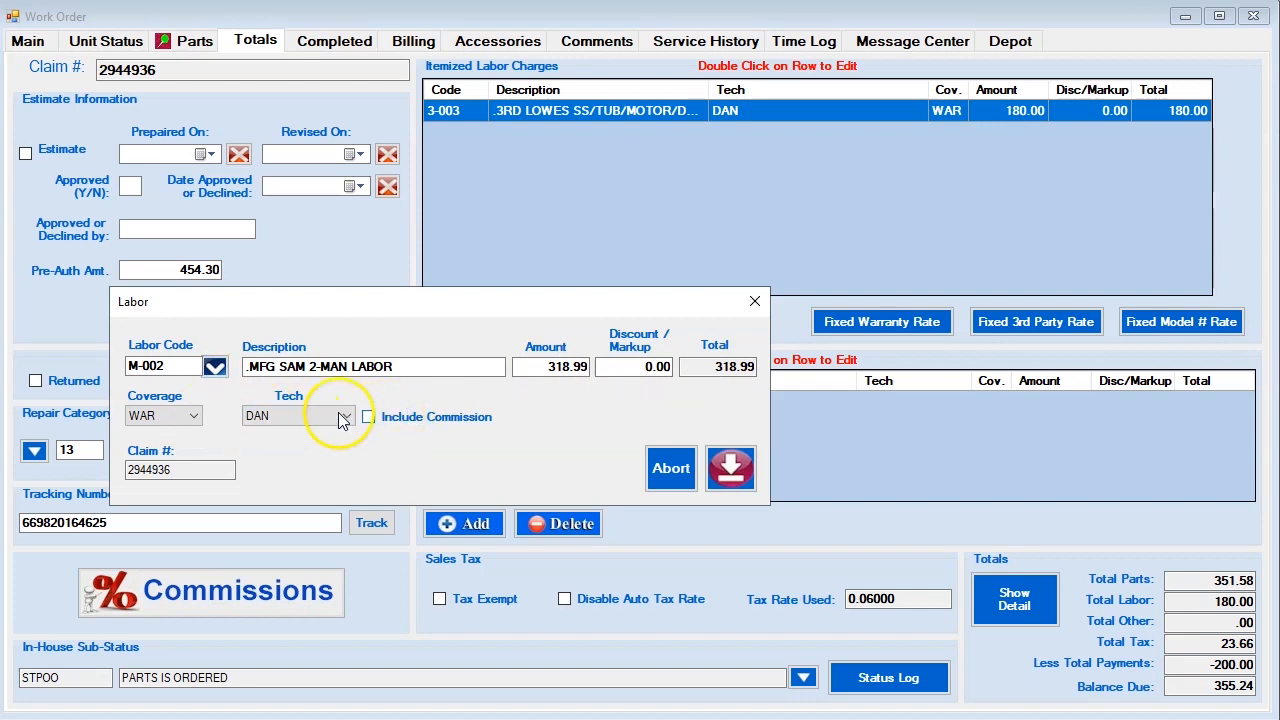
click(732, 470)
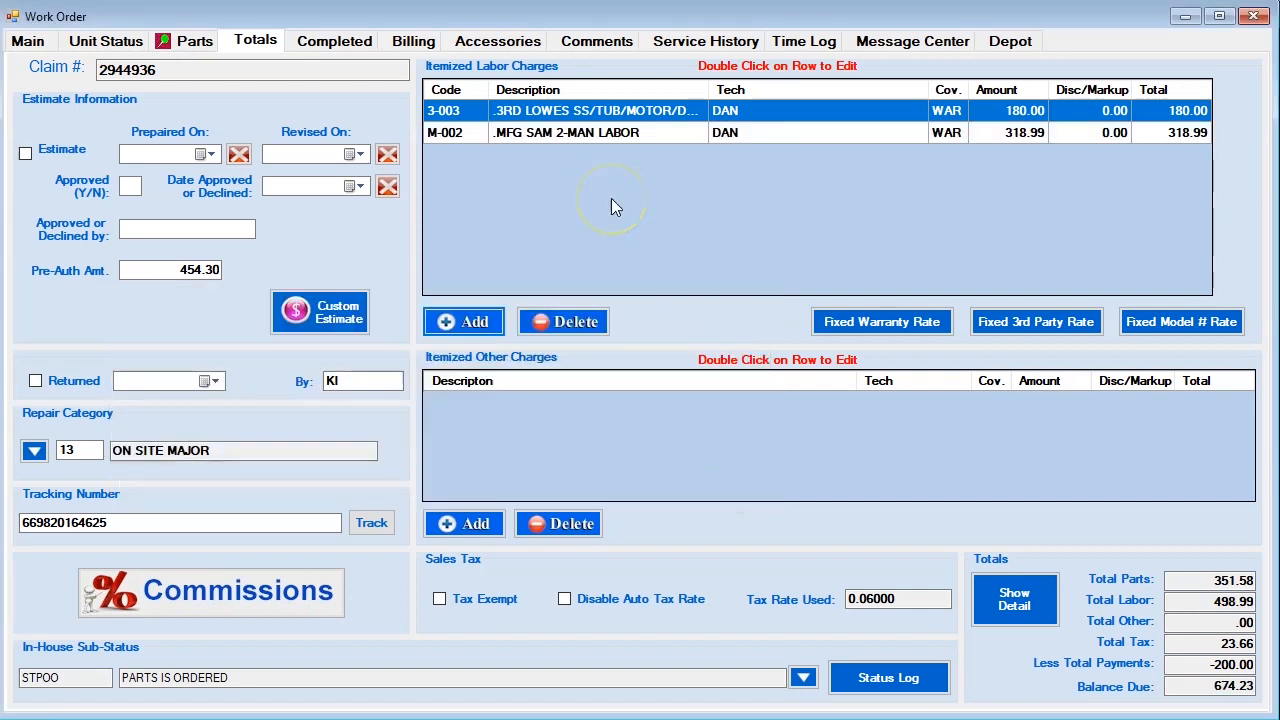
Add and save an itemized labor charge with labor code D-003, .DEP MA 2-MAN REBUILD, with commission included
click(467, 325)
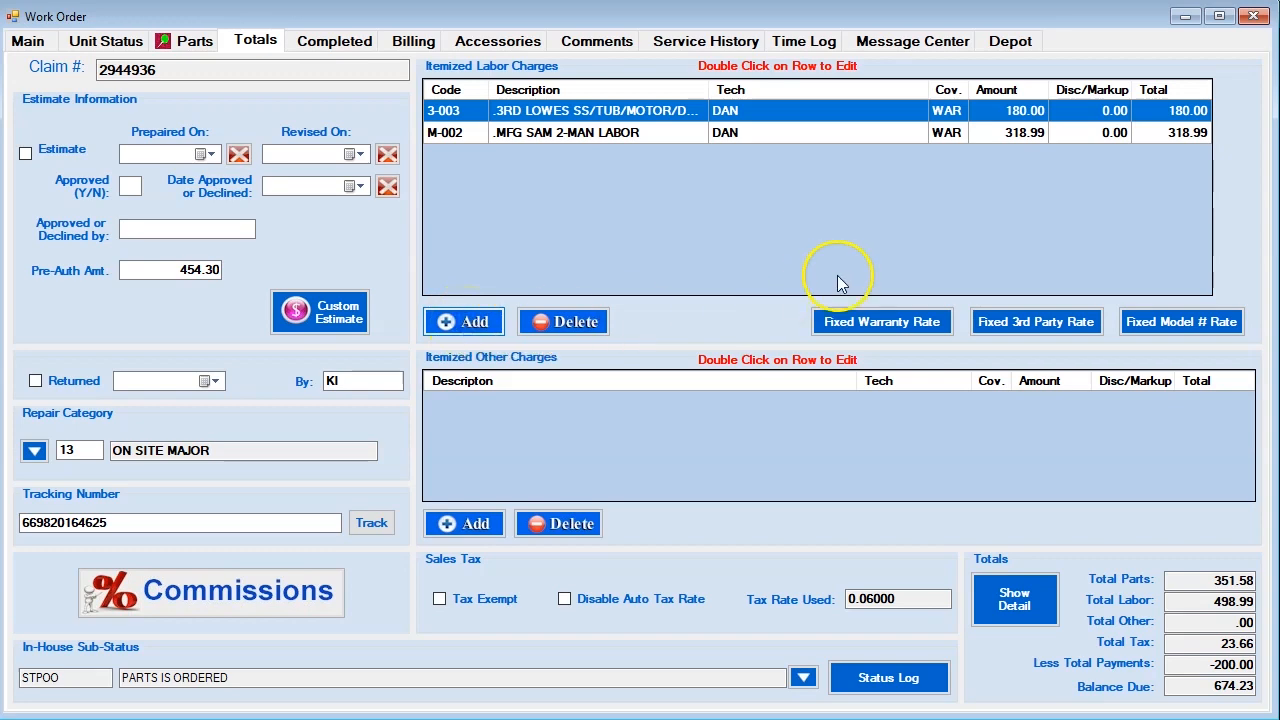
drag(843, 368, 243, 140)
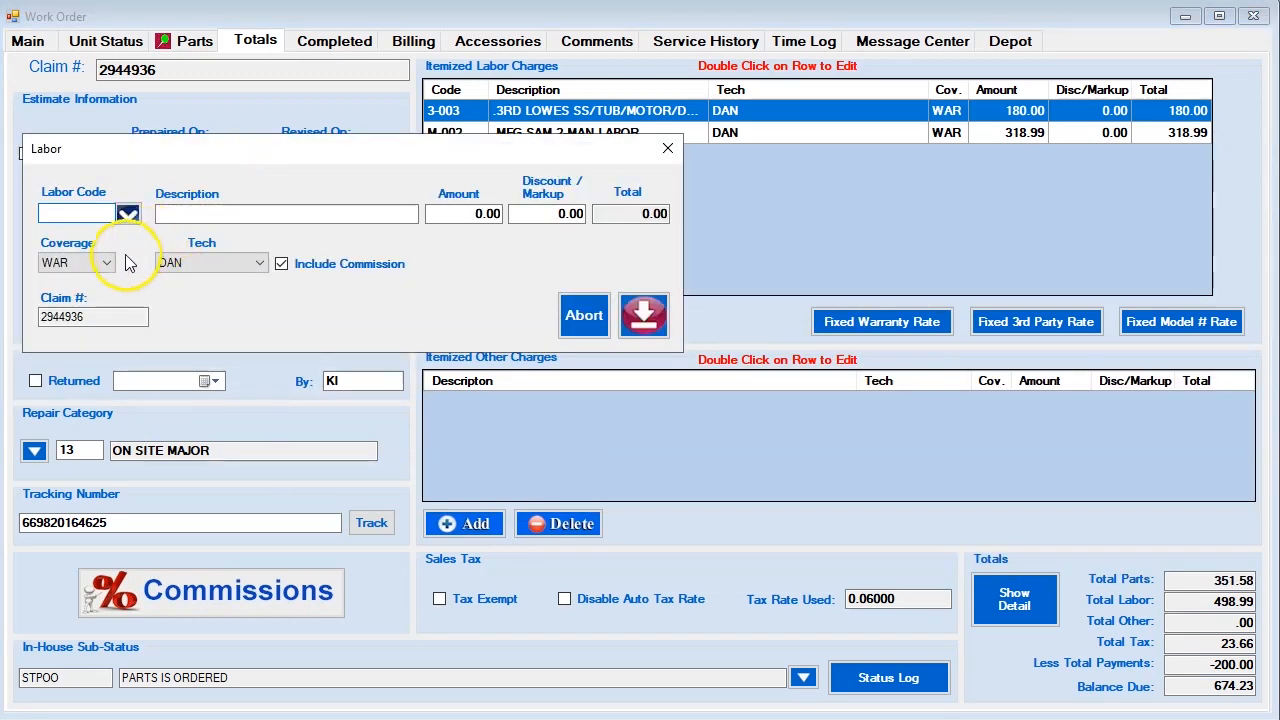
click(129, 216)
drag(856, 180, 328, 42)
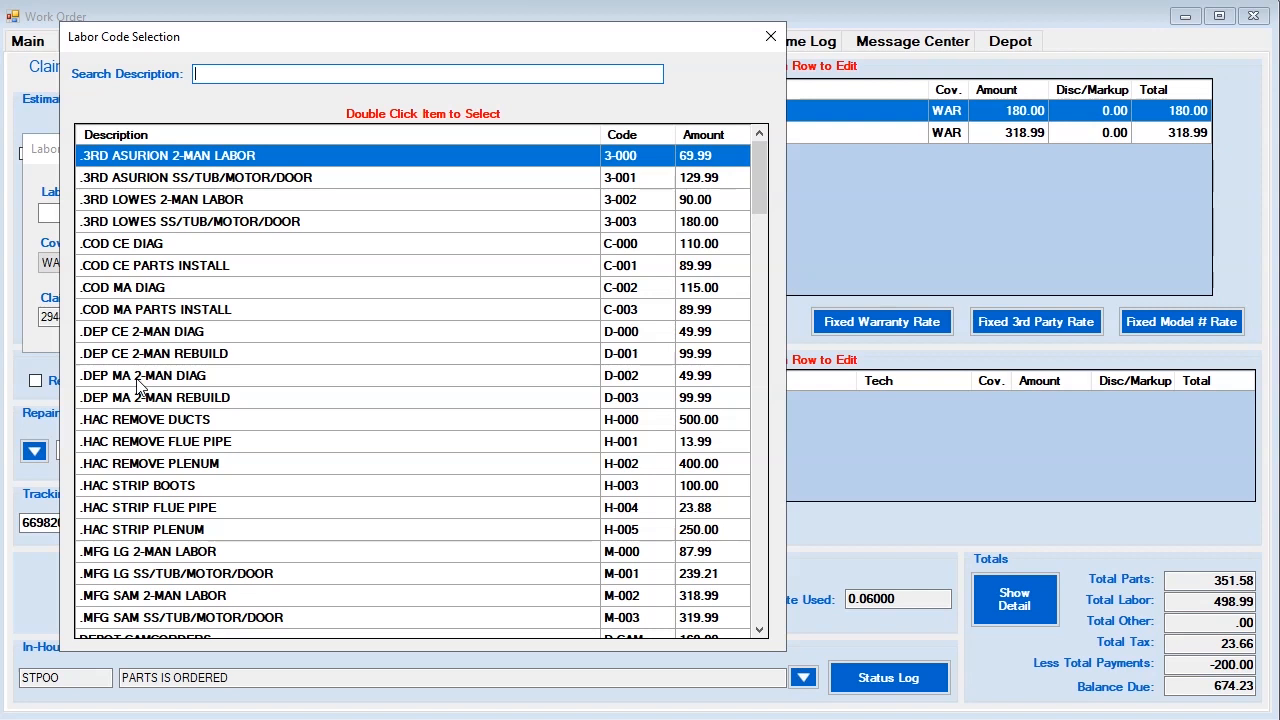
click(160, 381)
click(160, 398)
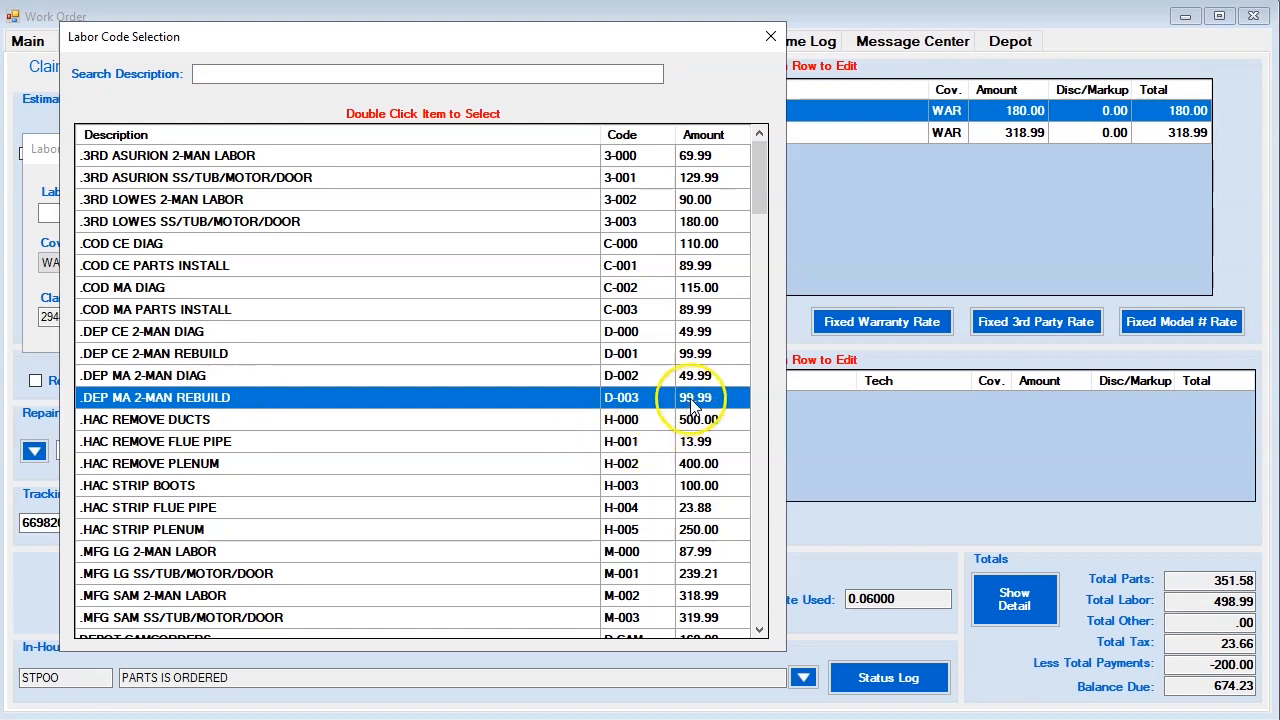
double_click(393, 400)
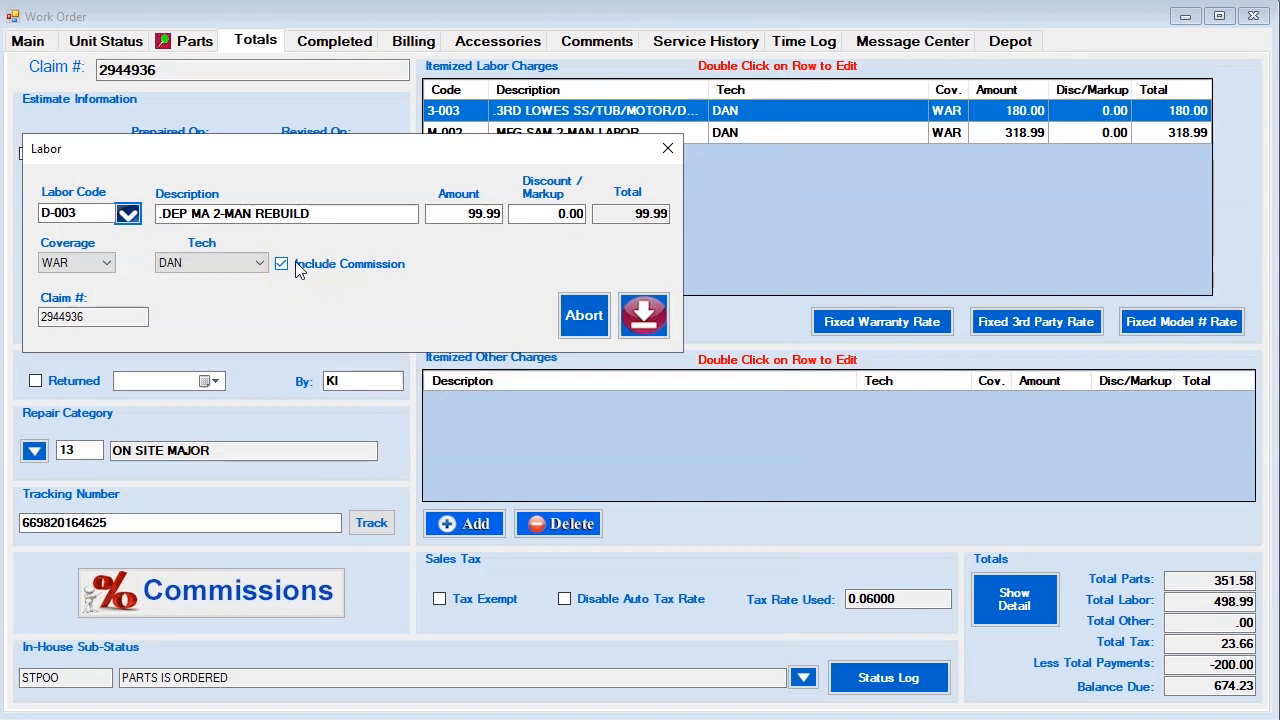
click(643, 315)
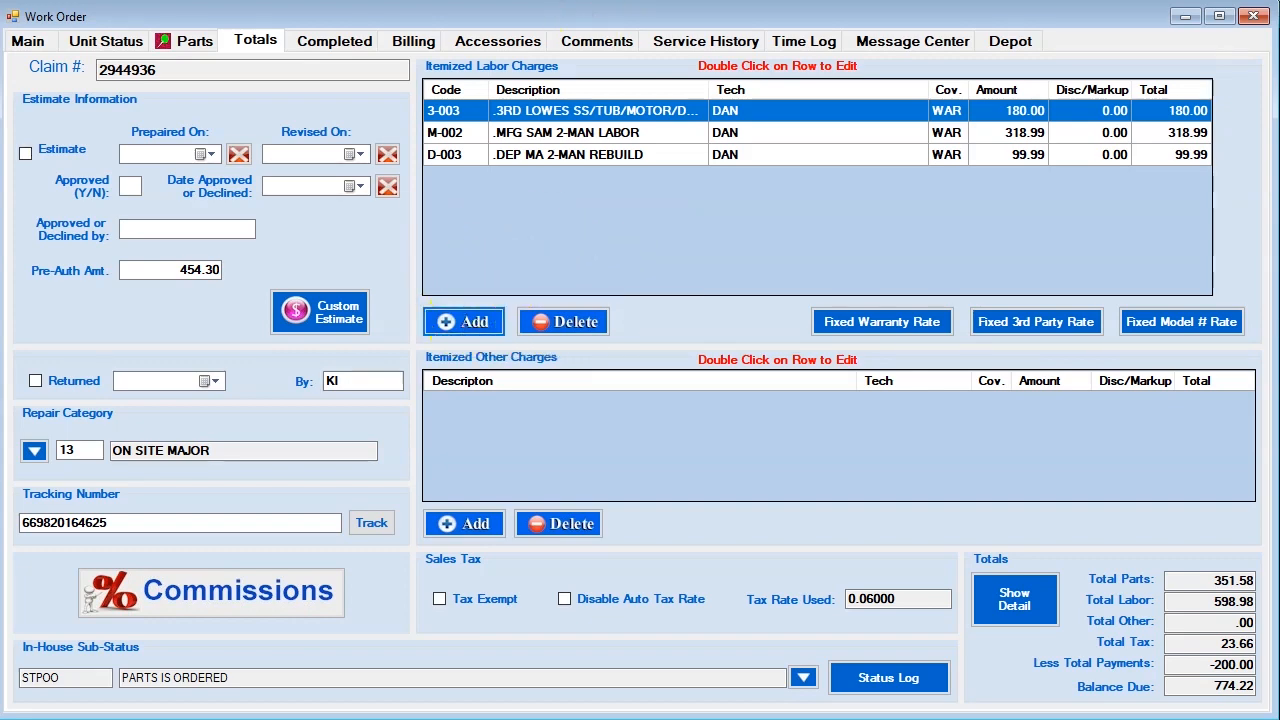
Open the labor setup, examine the labor list from the dot-prefixed entries down to the WHOLESALE entries, and close it
click(660, 2)
click(684, 188)
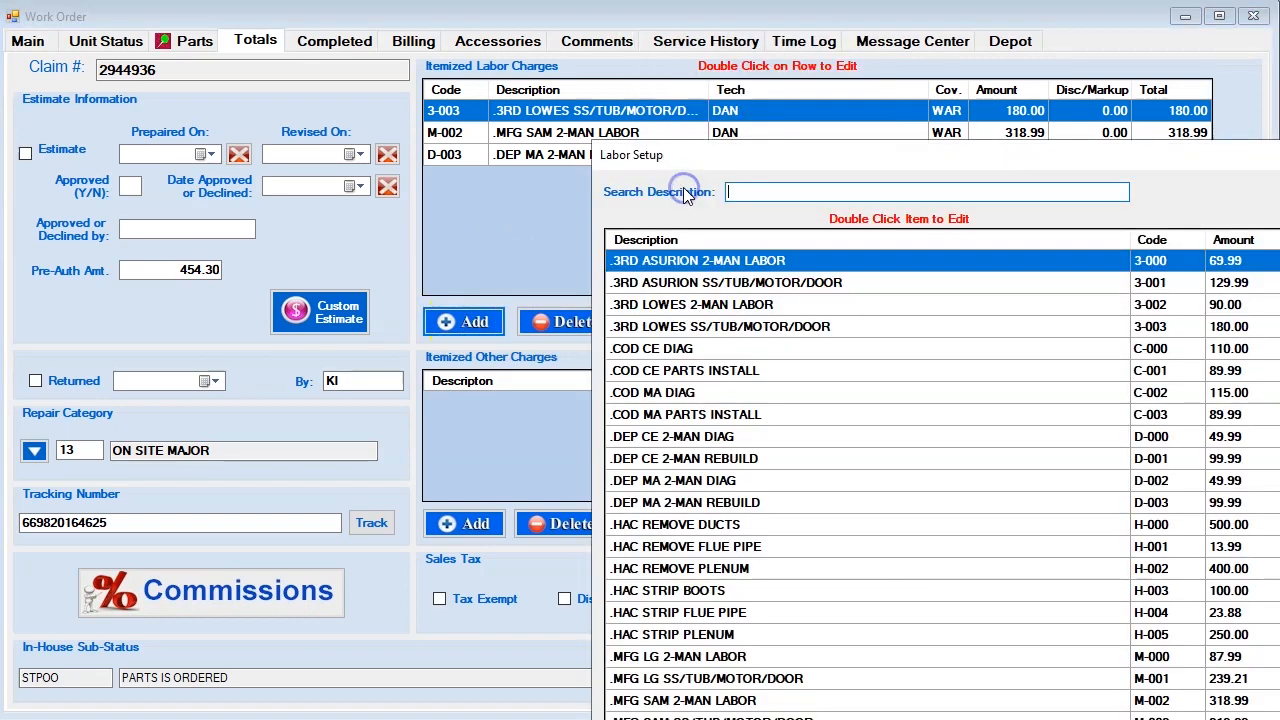
drag(829, 160, 357, 40)
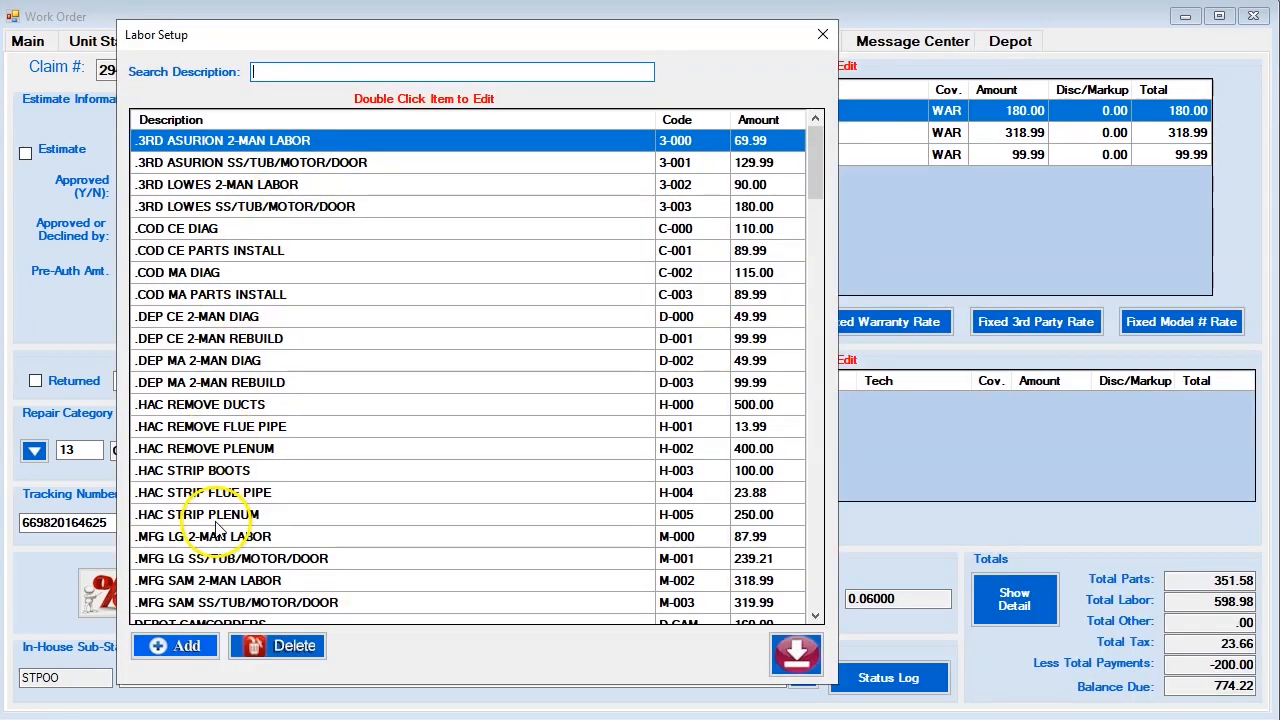
drag(815, 162, 820, 540)
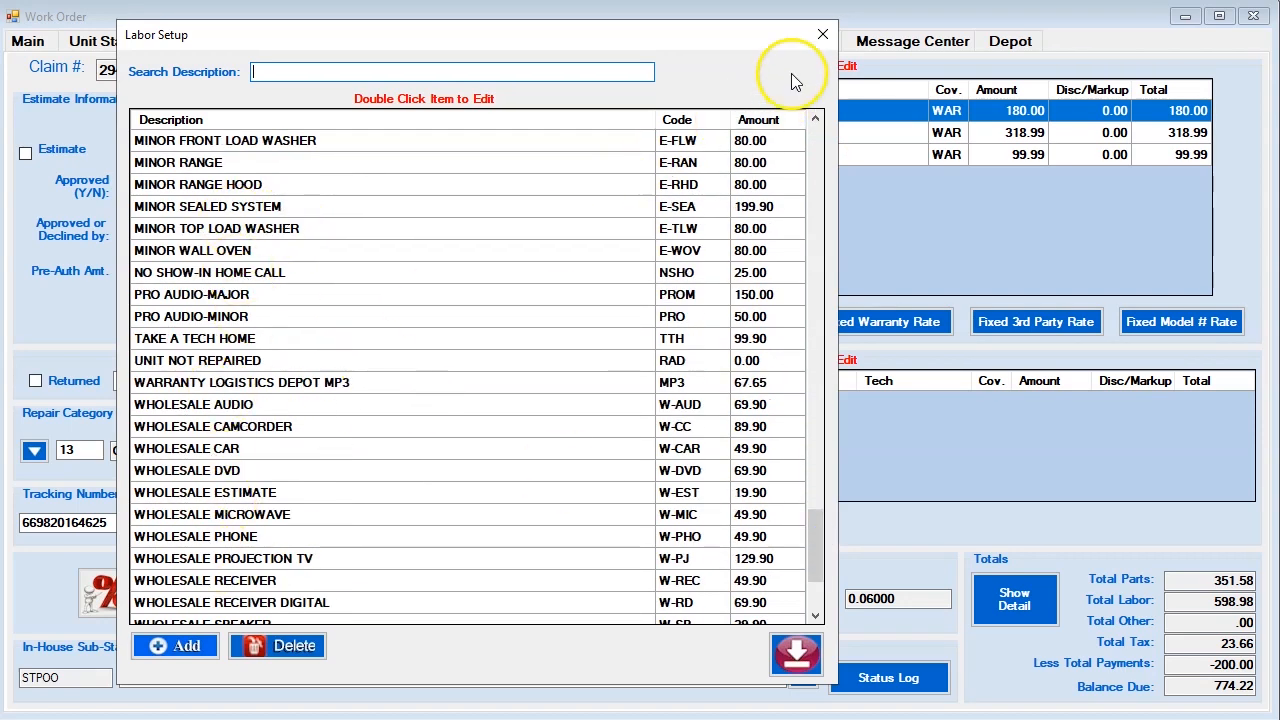
click(820, 42)
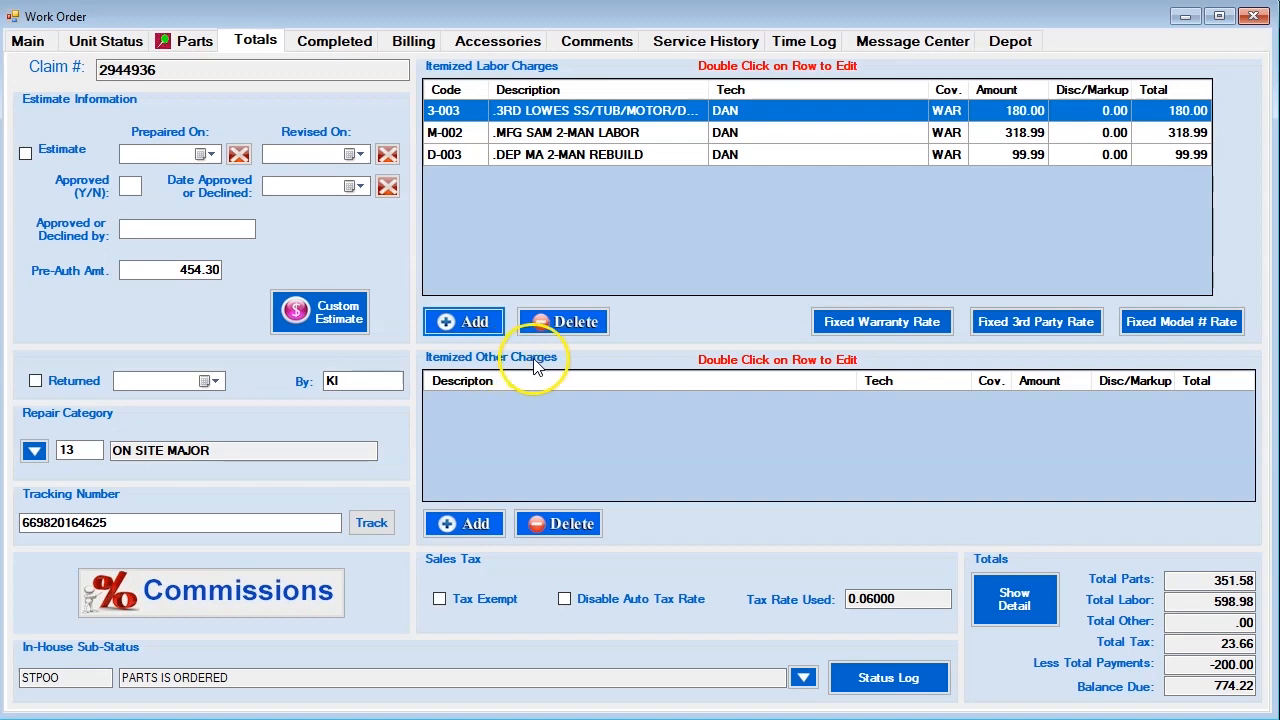
Add and save an itemized other charge for MILEAGE with an amount of 35.00 and 200 miles
click(464, 525)
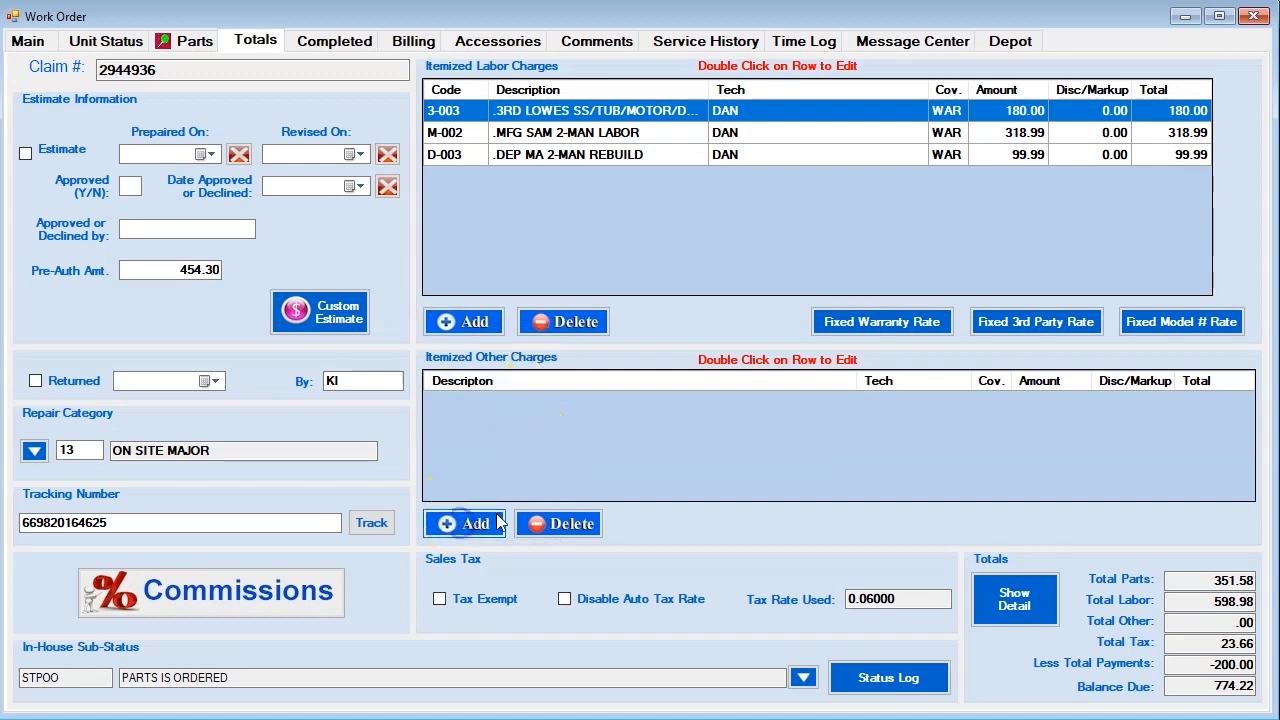
drag(890, 390, 580, 268)
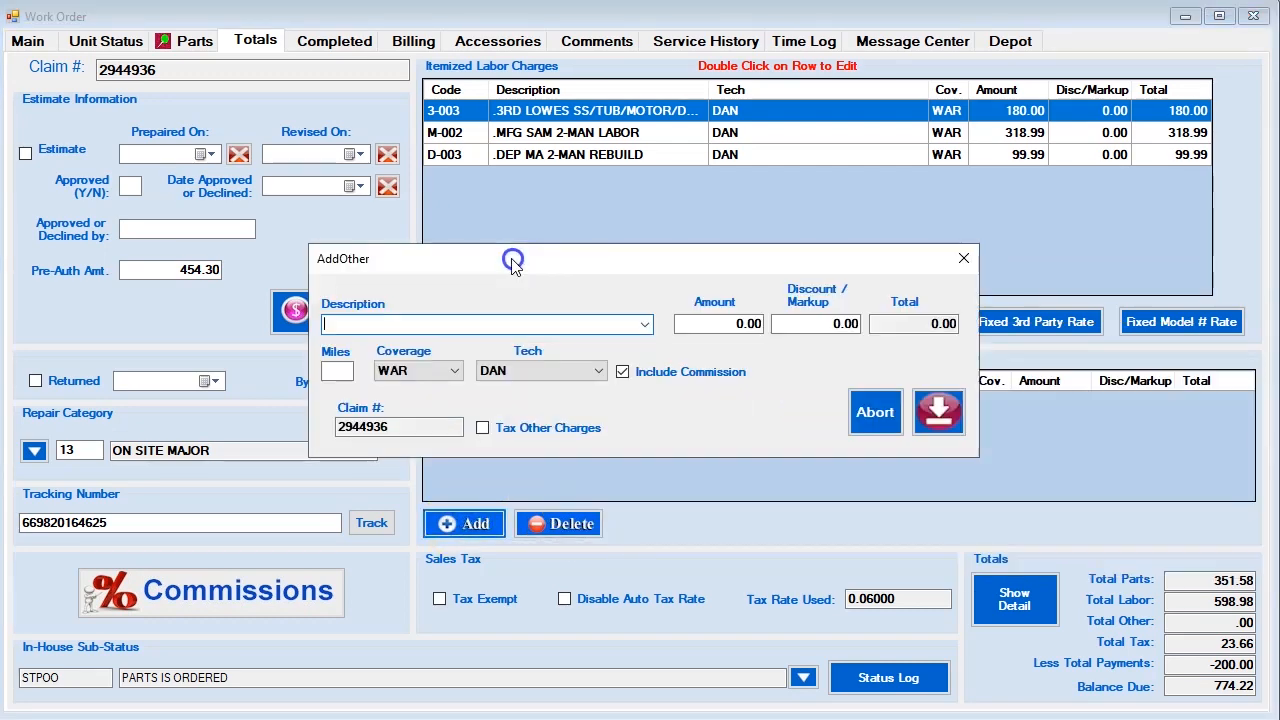
click(645, 325)
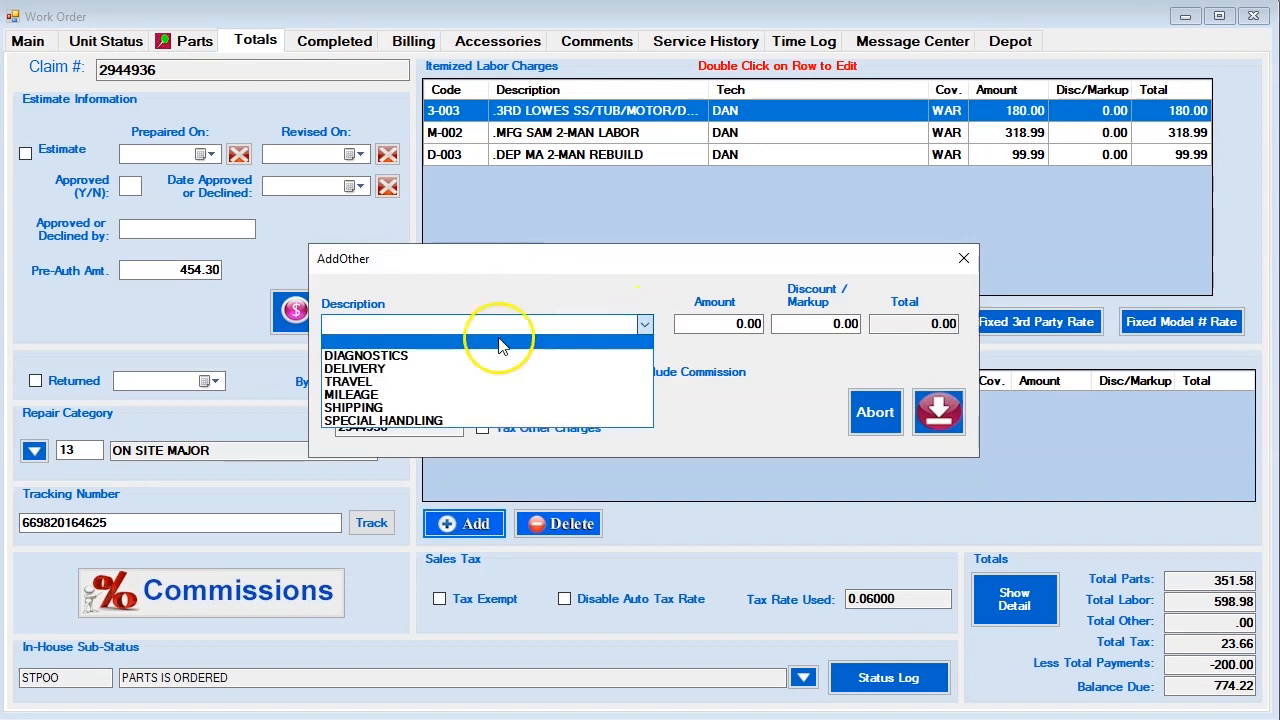
click(427, 397)
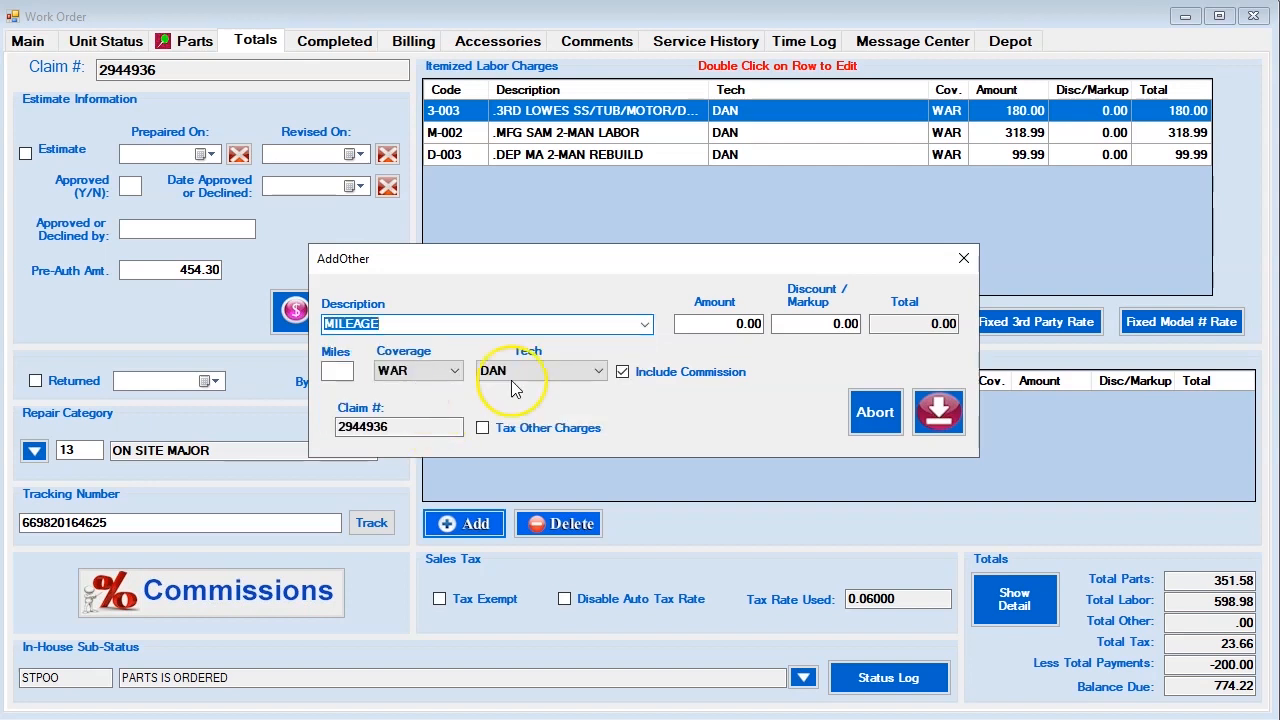
click(716, 325)
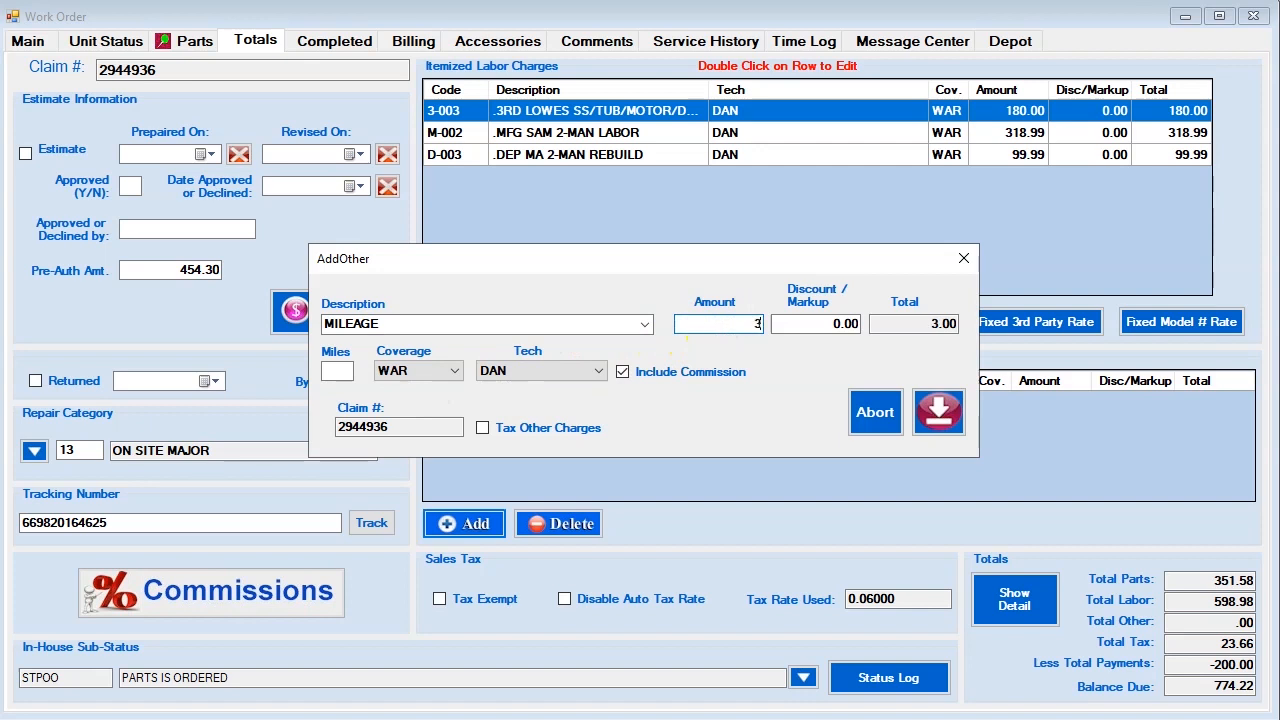
click(790, 321)
click(337, 371)
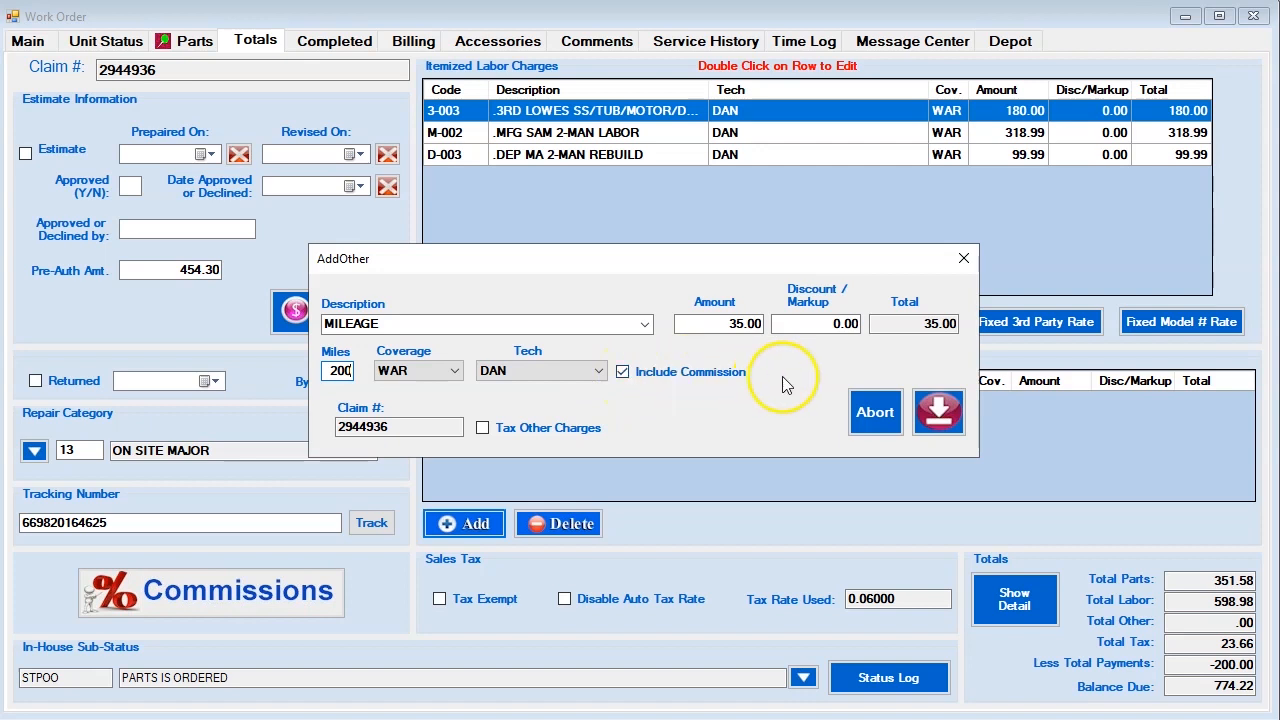
click(941, 420)
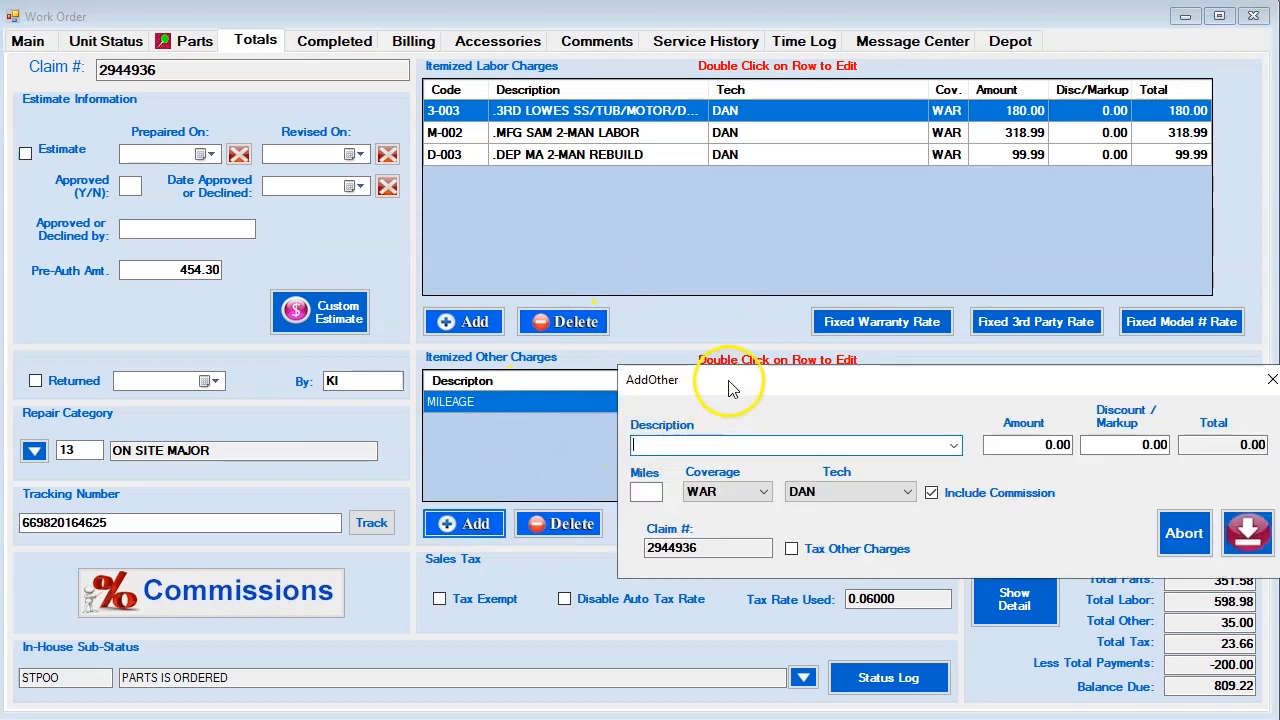
Add and save an itemized other charge for TRAVEL with an amount of 60.00, excluding it from commission
drag(731, 384, 368, 351)
click(588, 410)
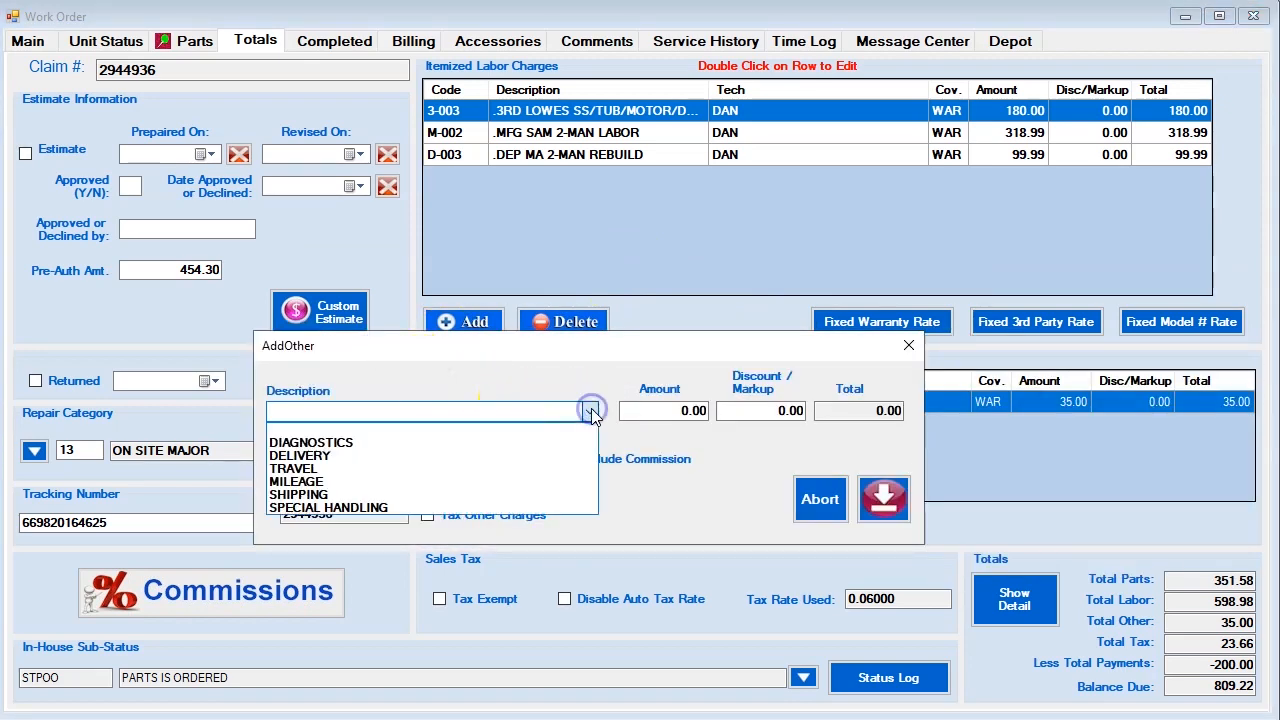
click(352, 478)
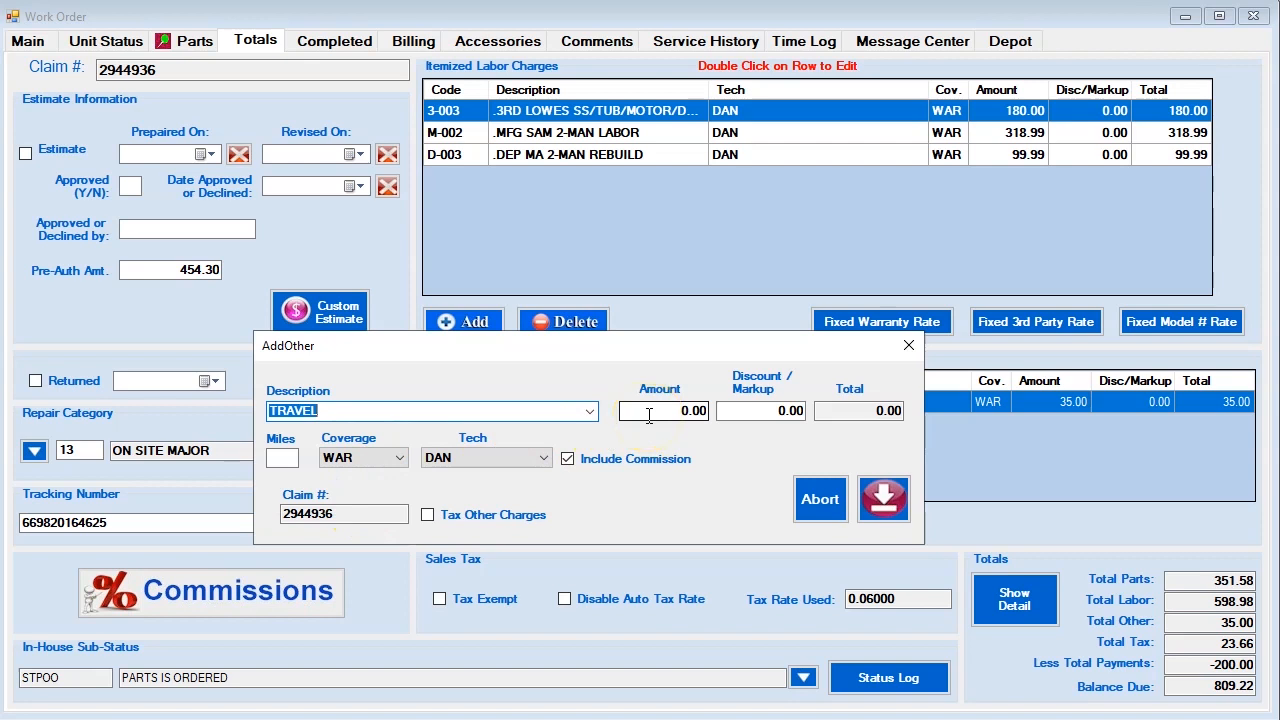
click(649, 415)
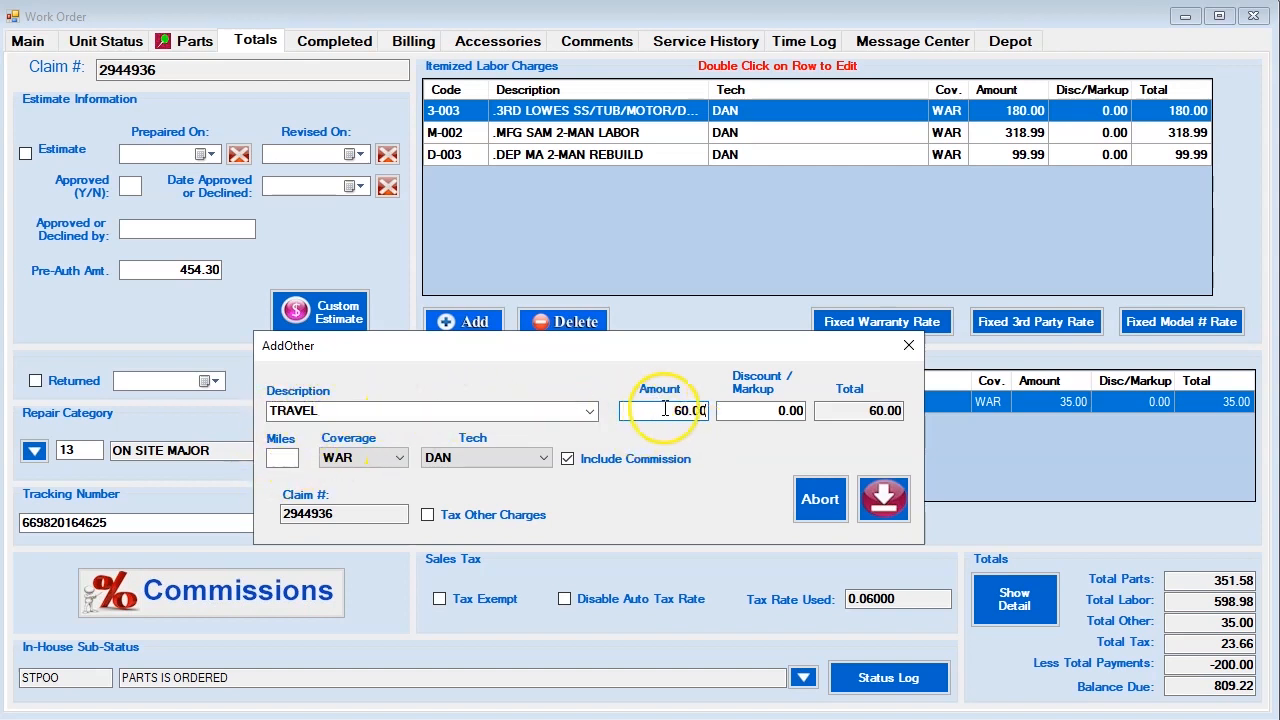
click(580, 460)
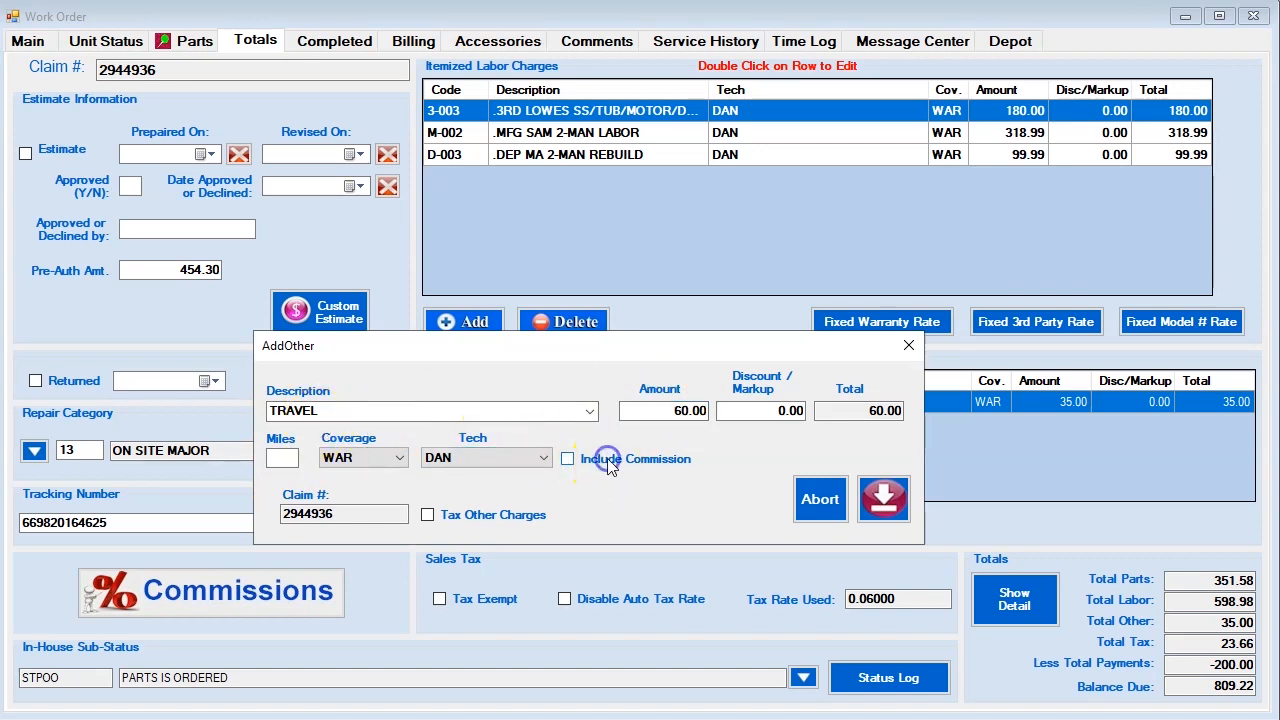
click(883, 500)
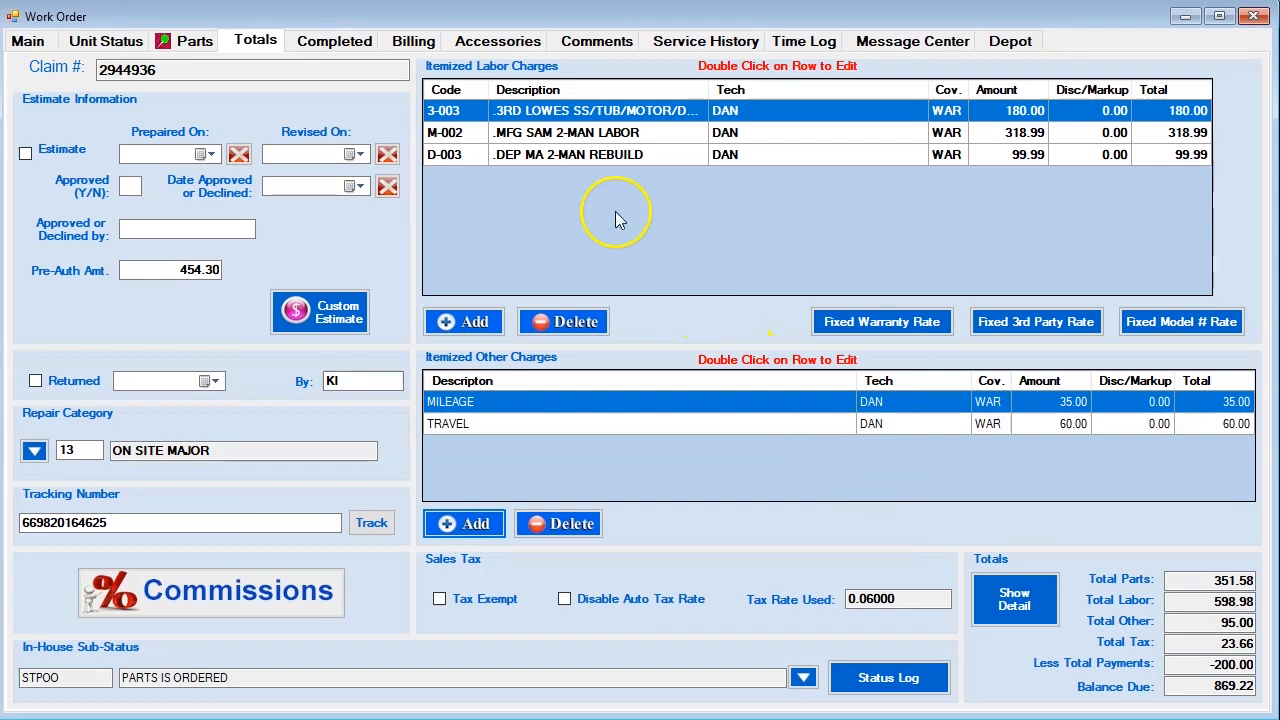
Start a new itemized other charge with the custom description CUSTOM BUILT WOODEN CRATE
click(471, 532)
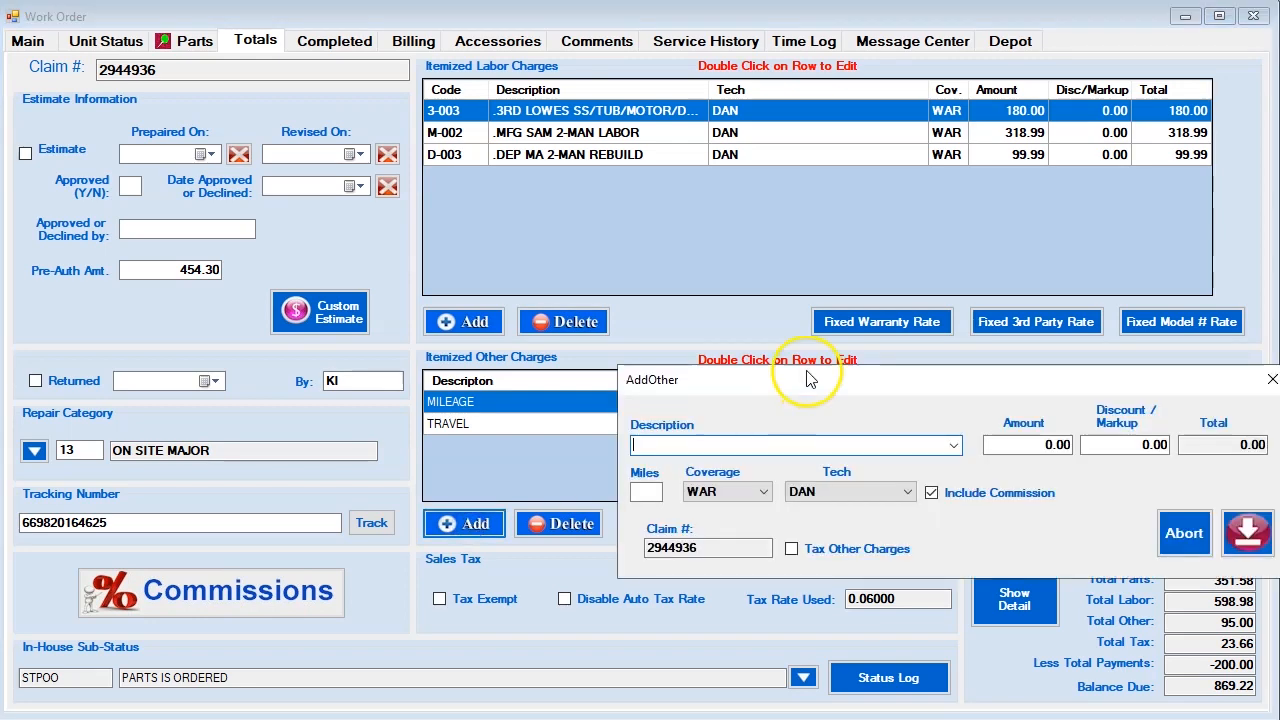
drag(809, 376, 490, 387)
click(633, 452)
click(643, 453)
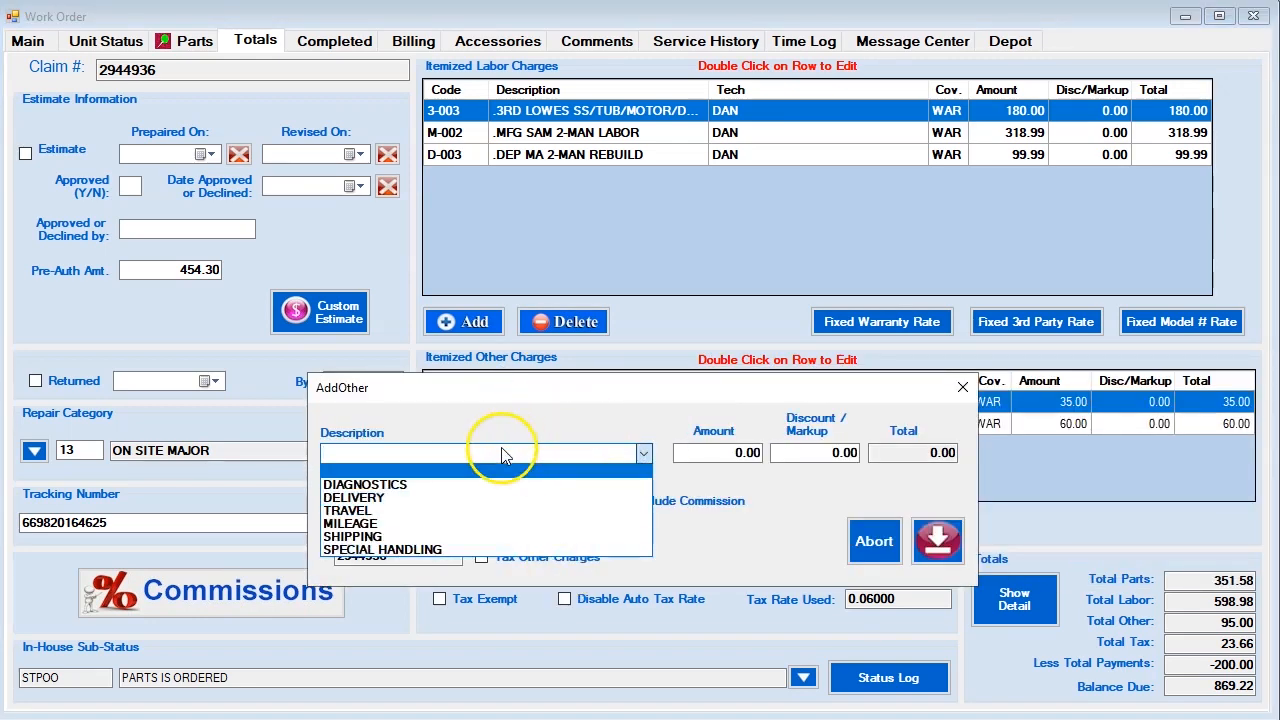
click(362, 461)
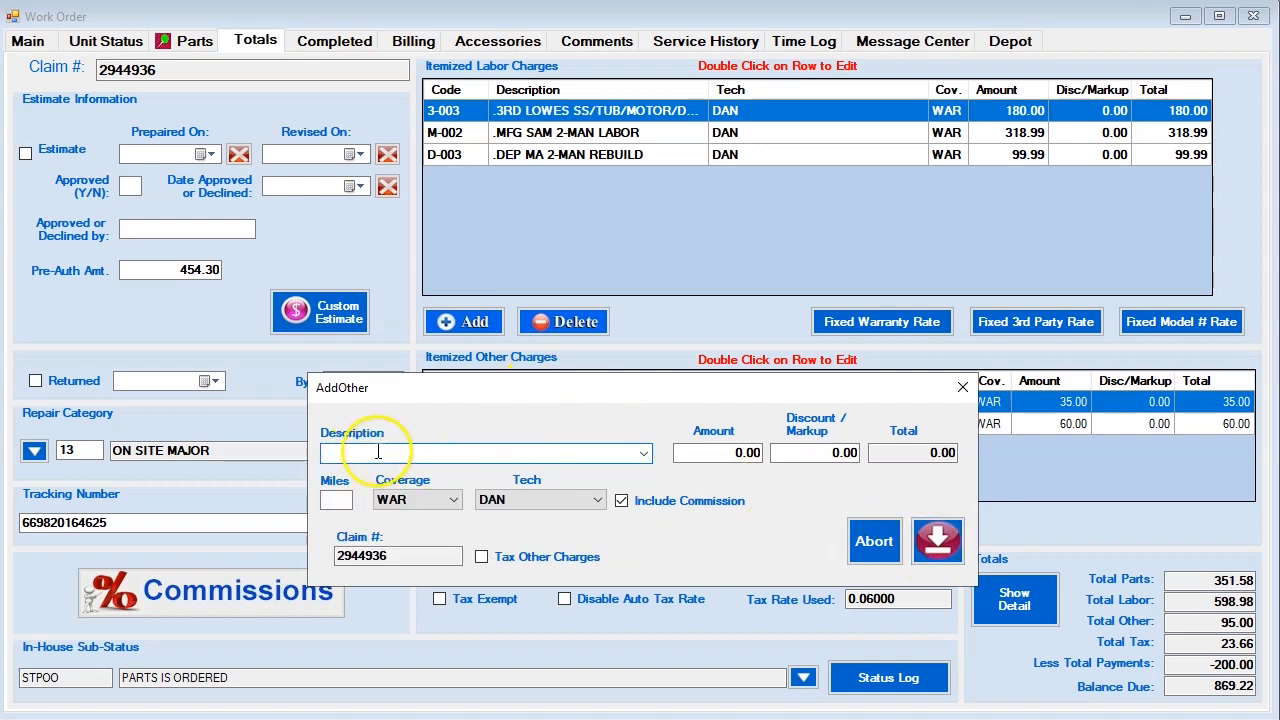
text(CUSTOM BUILT WOODEN CRATE)
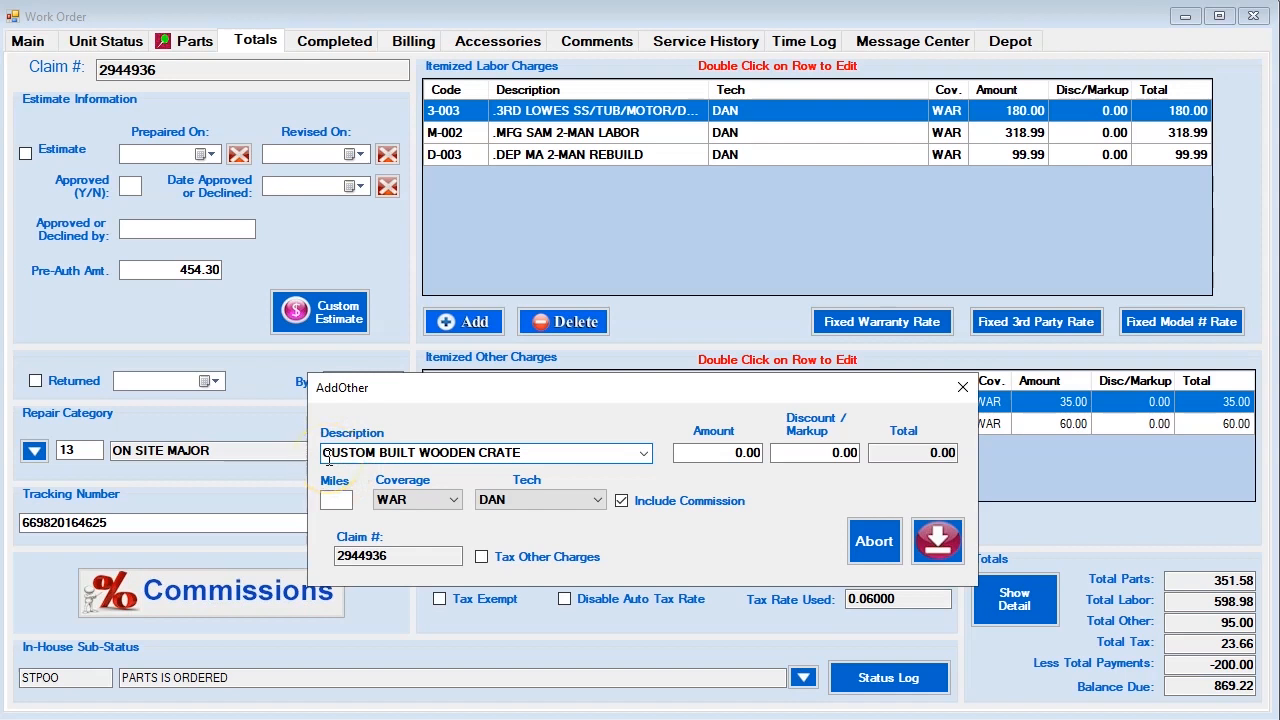
Set the crate charge's amount to 400.00, exclude it from commission, and save it with WAR coverage
click(410, 499)
click(415, 503)
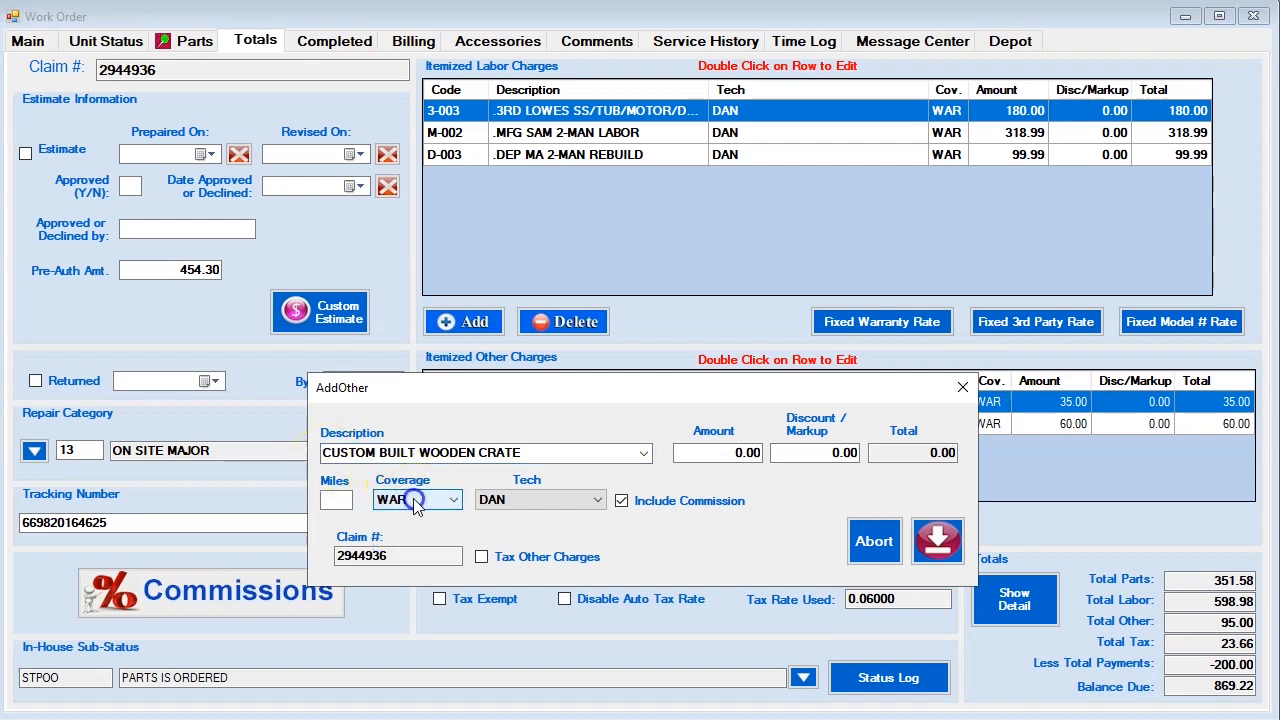
click(736, 453)
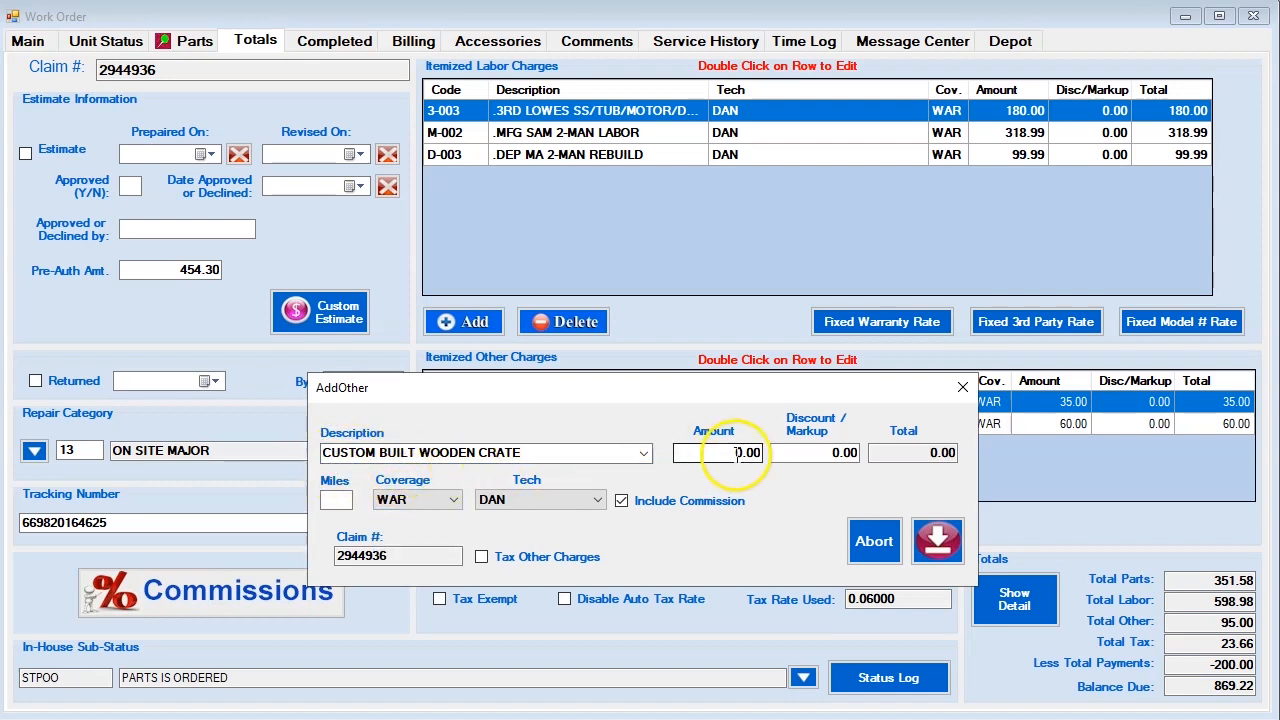
click(715, 460)
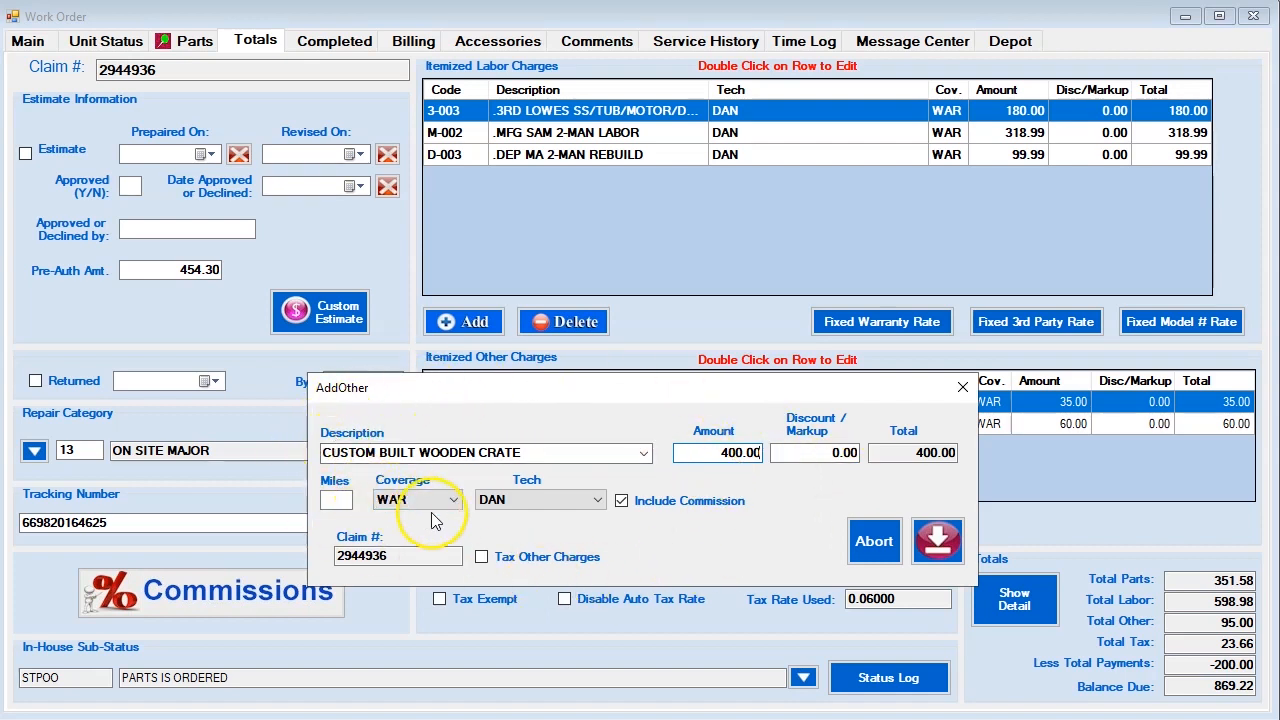
click(648, 509)
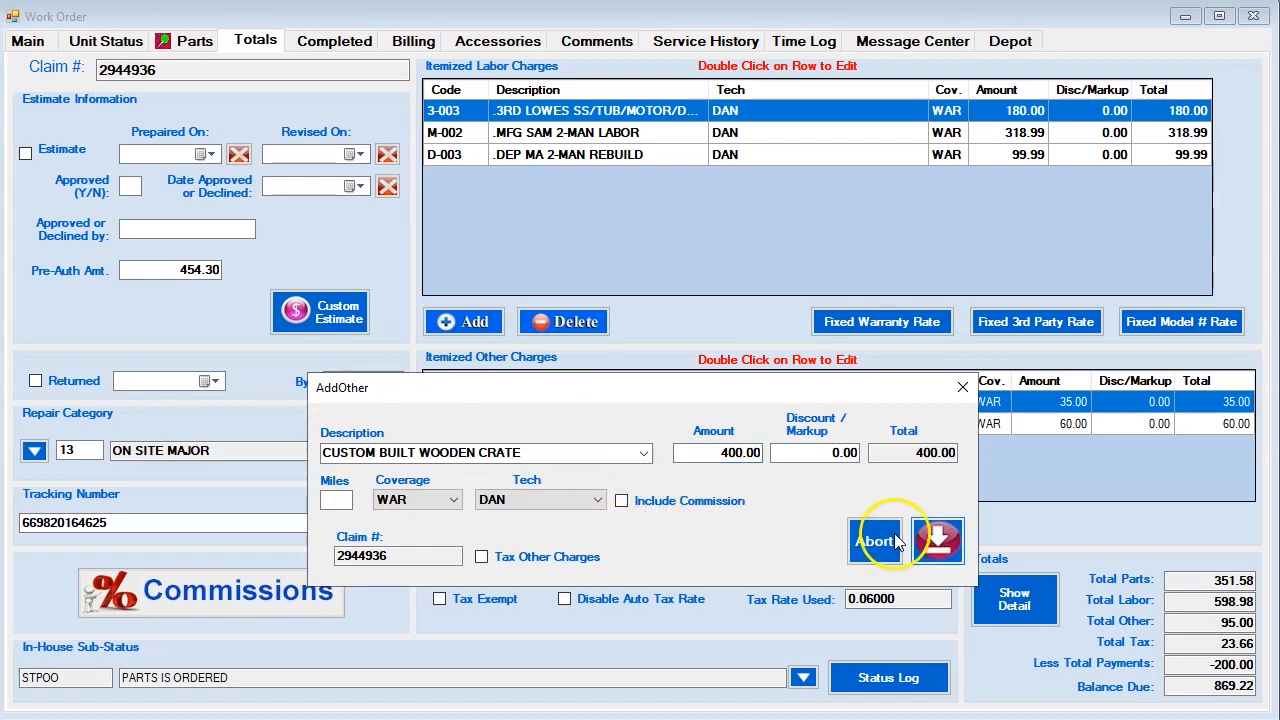
click(938, 545)
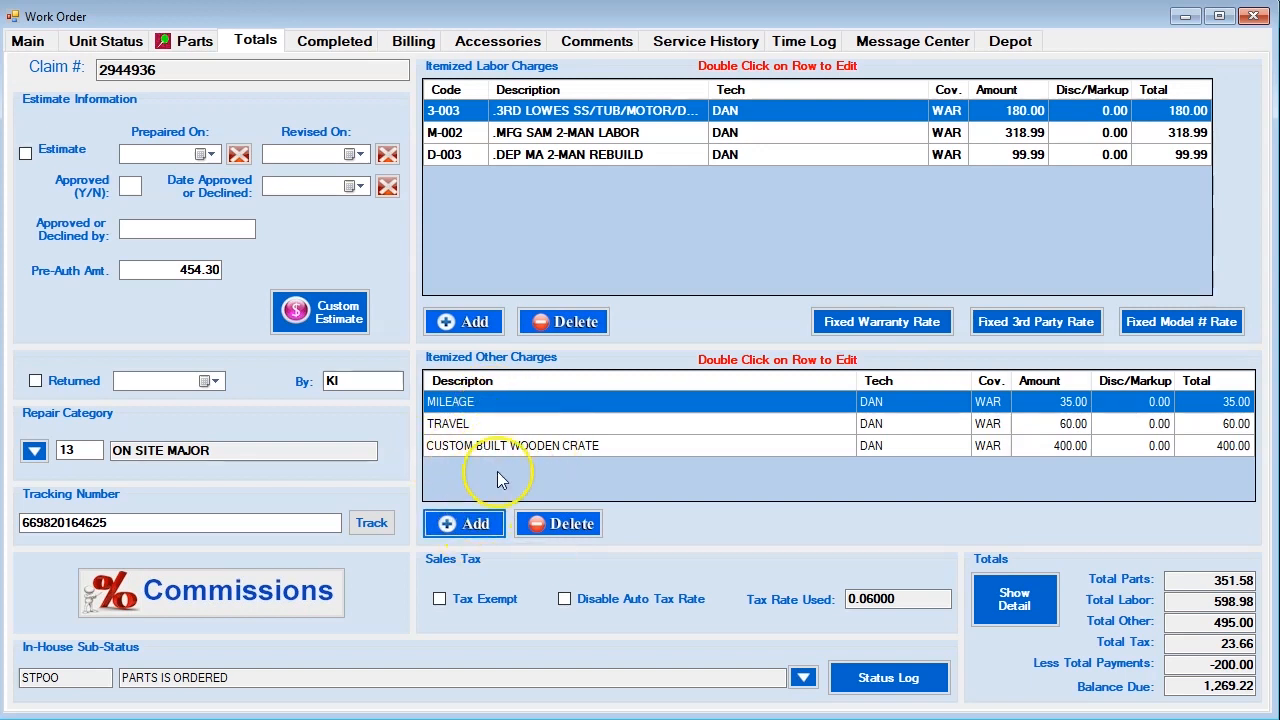
Add and save an itemized other charge described as DEMO PRICING with an amount of 99.99, with commission included
click(470, 524)
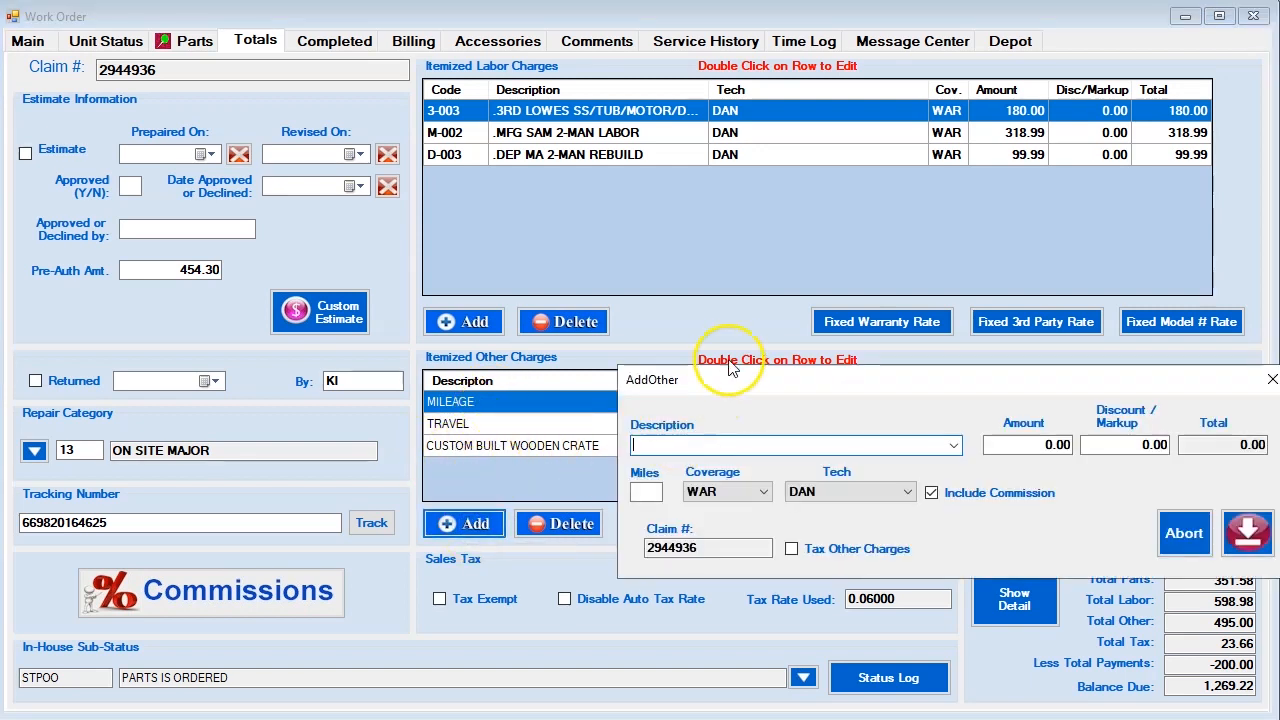
drag(757, 372, 335, 202)
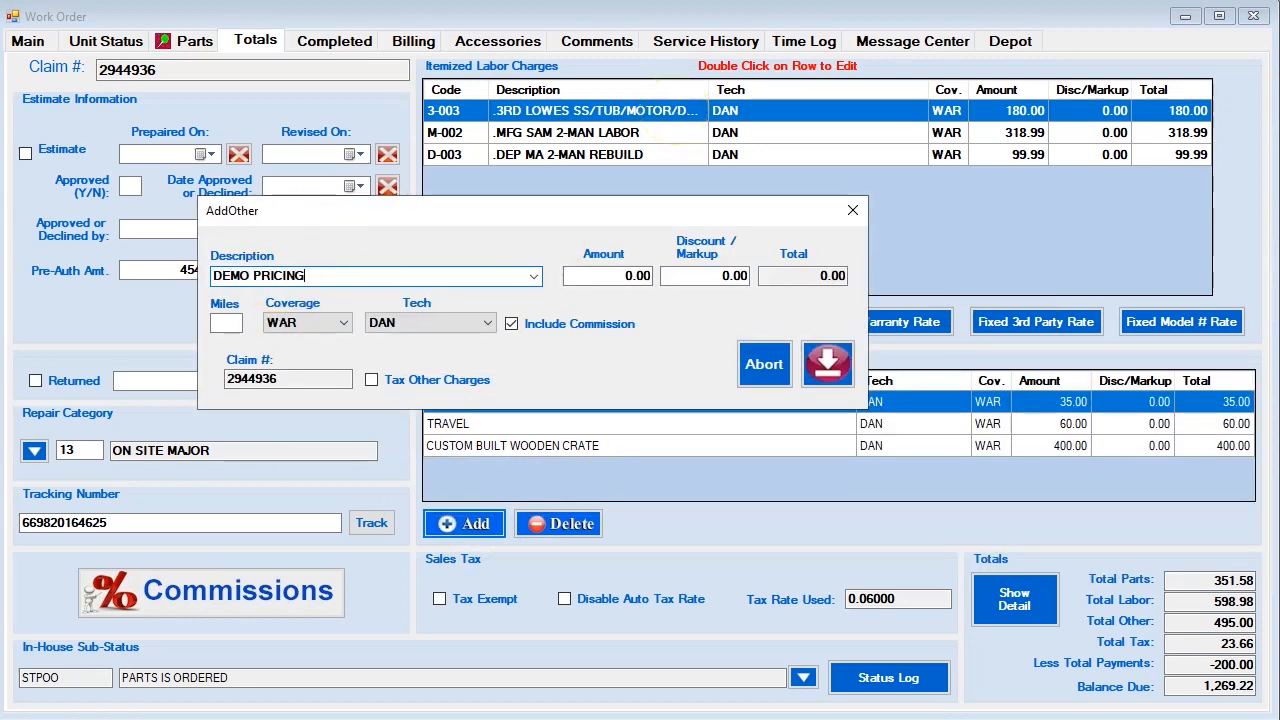
click(618, 274)
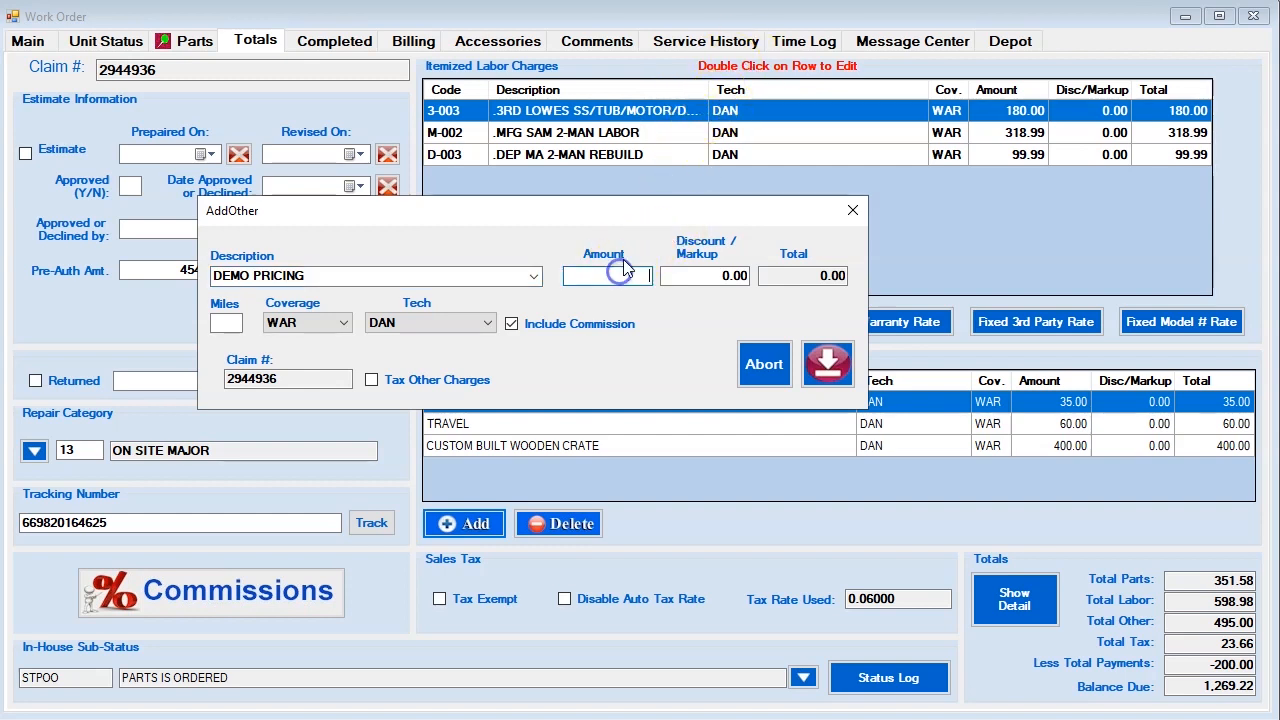
text(99.99)
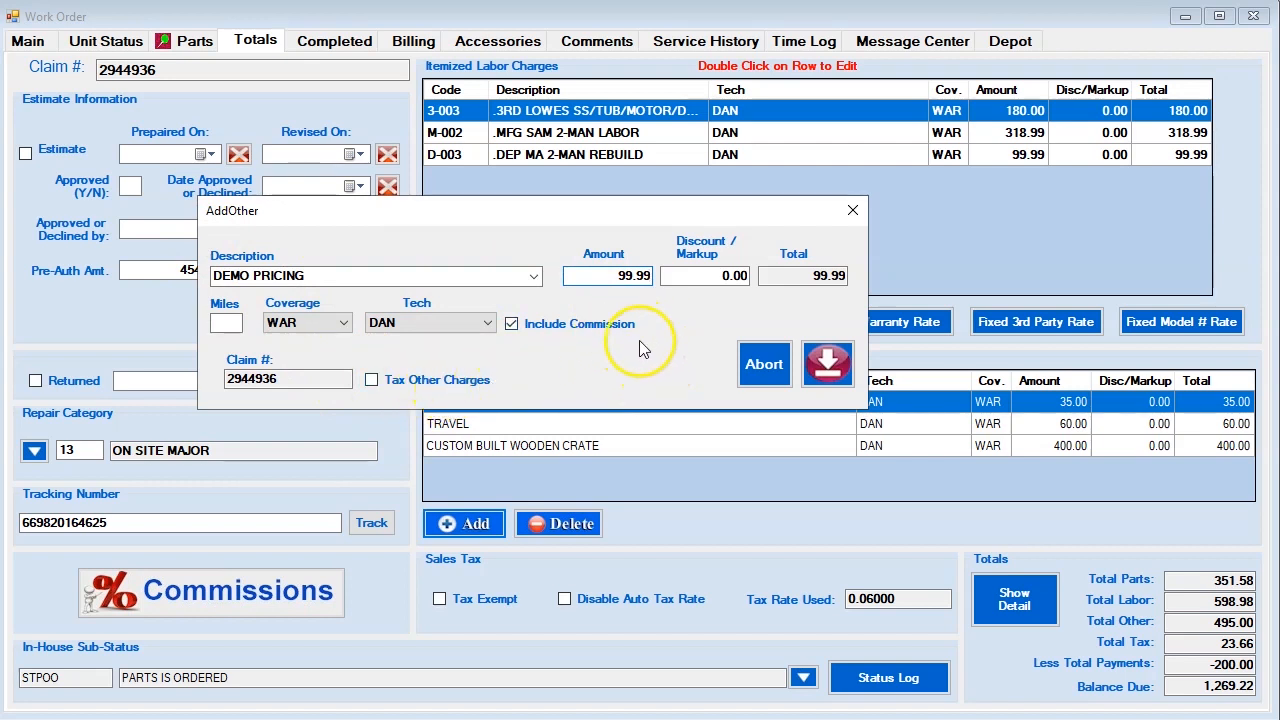
click(533, 276)
click(378, 258)
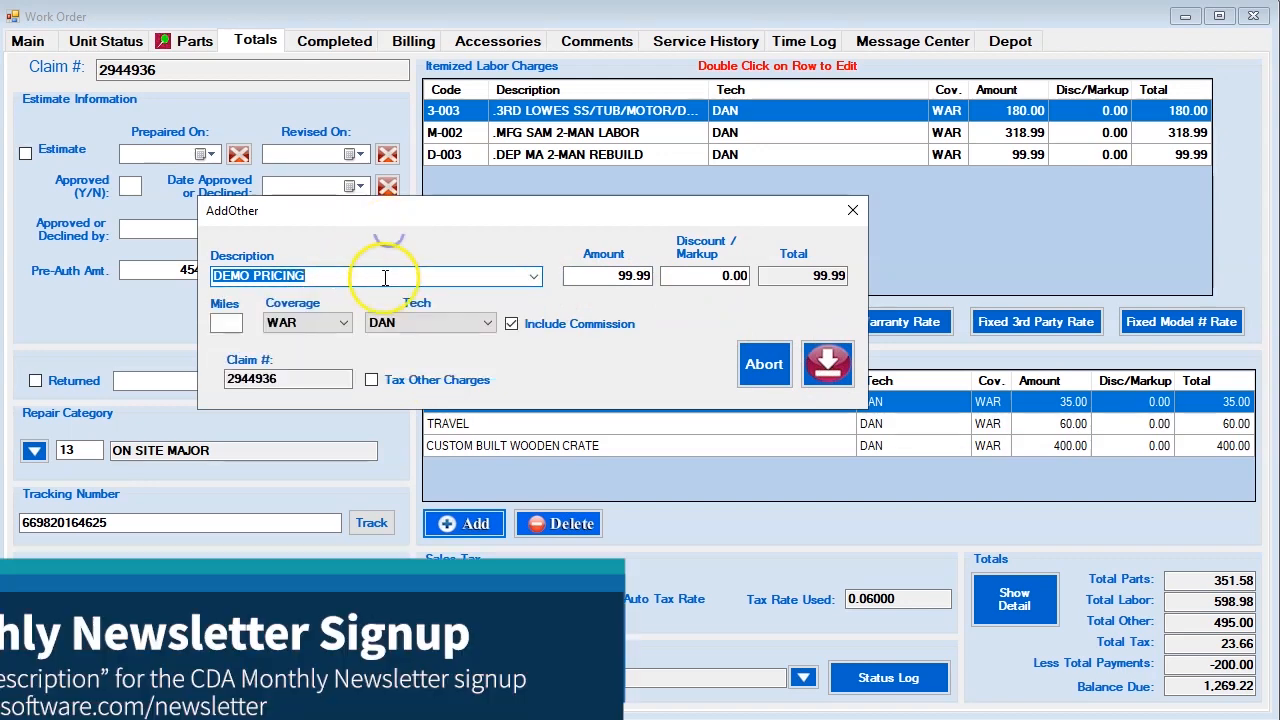
click(828, 360)
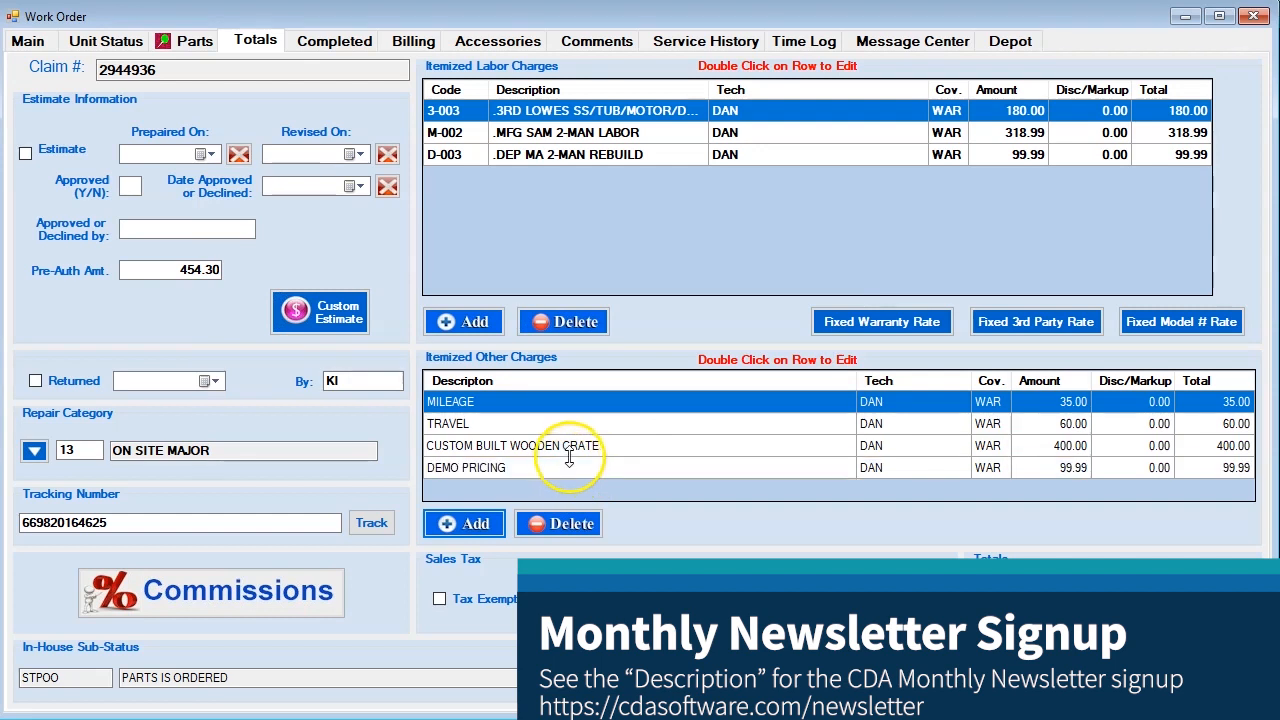